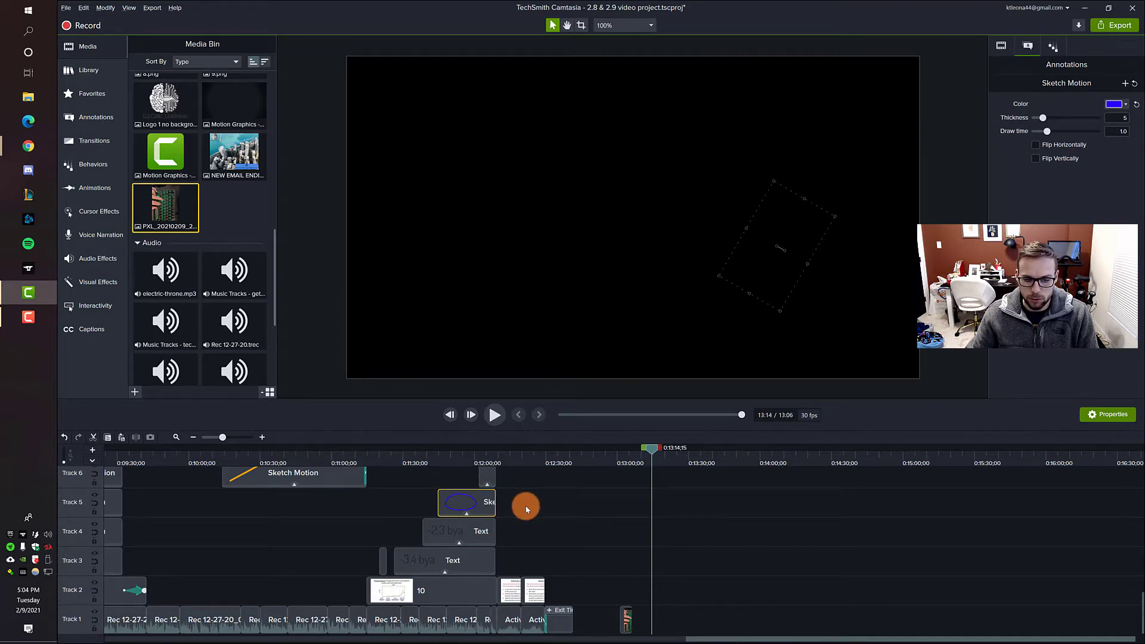
Paste a copy of the blue Sketch Motion callout onto Track 1 at 0:13:14;15.
{"action": "key", "text": "ctrl+v"}
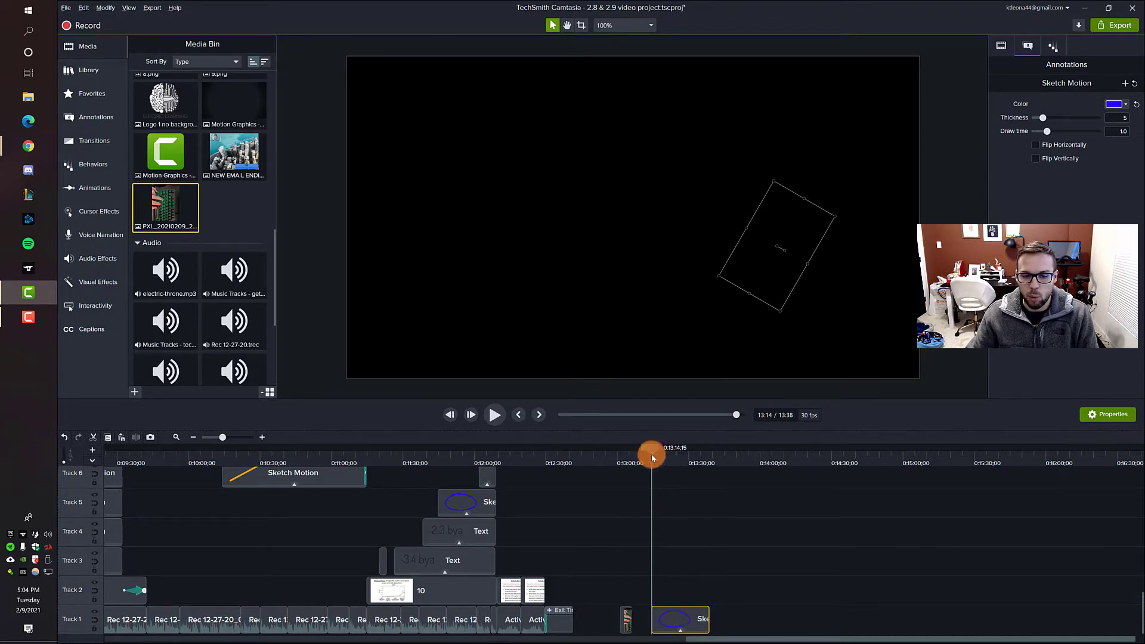
Paste two more copies of the Sketch Motion callout further along Track 1, one at 0:15:41;11, and delete both of them.
{"action": "left_click_drag", "start_coordinate": [652, 452], "coordinate": [989, 461]}
{"action": "key", "text": "ctrl+v"}
{"action": "key", "text": "ctrl+v"}
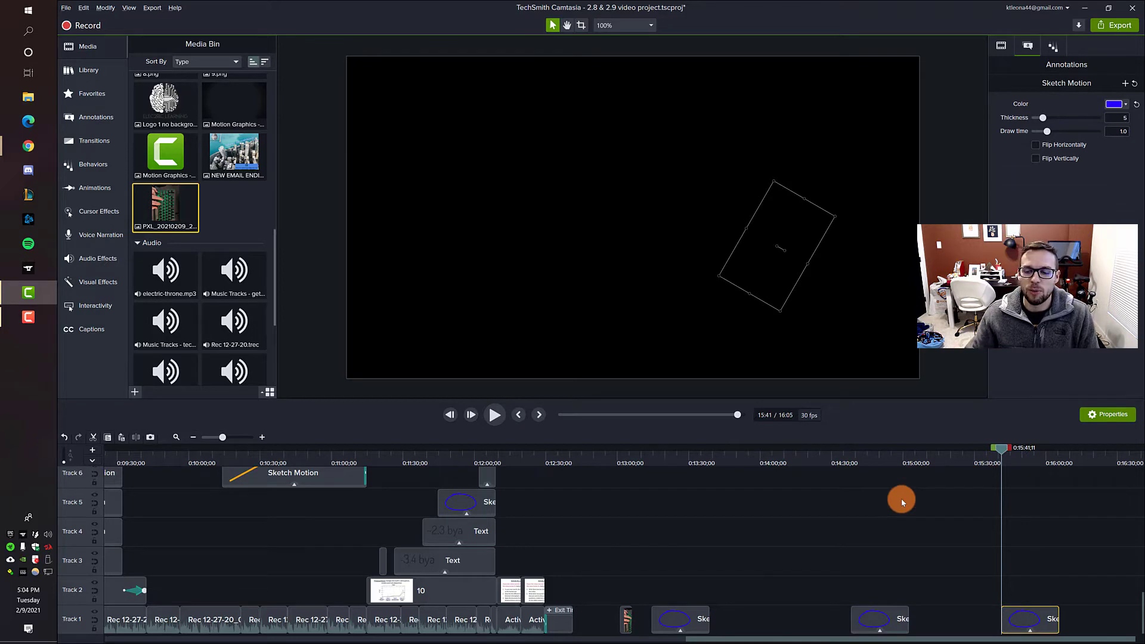
{"action": "mouse_move", "coordinate": [746, 460]}
{"action": "left_mouse_down"}
{"action": "mouse_move", "coordinate": [493, 460]}
{"action": "mouse_move", "coordinate": [697, 477]}
{"action": "left_mouse_up"}
{"action": "left_click_drag", "start_coordinate": [829, 535], "coordinate": [1038, 614]}
{"action": "key", "text": "Delete"}
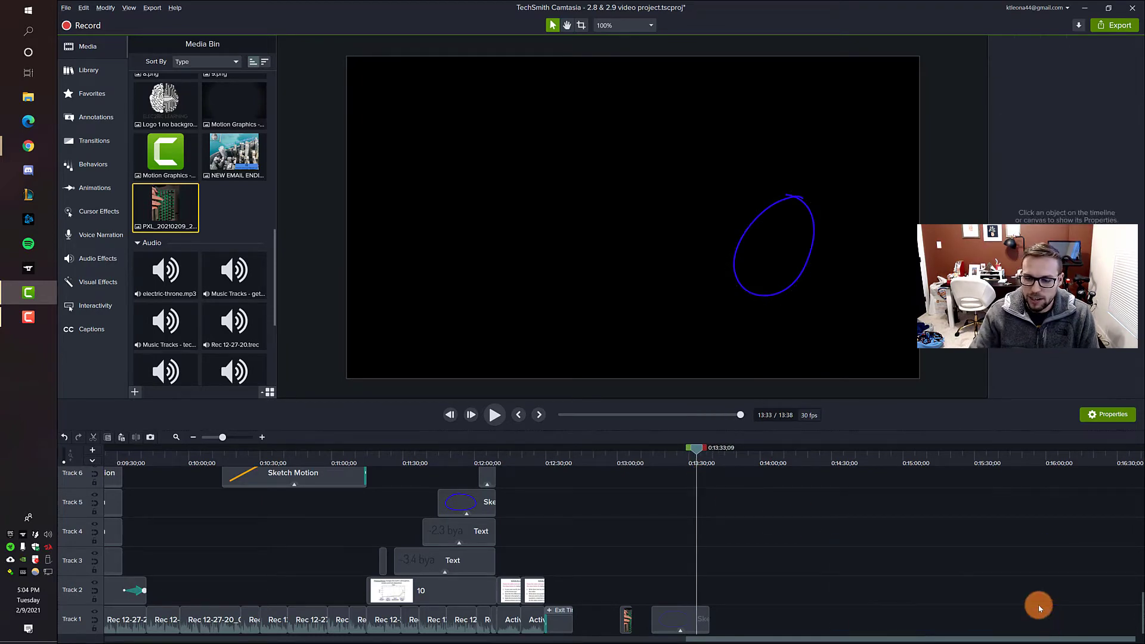
Split the pasted Sketch Motion clip on Track 1 at 0:13:23;08, move its second part away, and undo both changes.
{"action": "left_click_drag", "start_coordinate": [697, 449], "coordinate": [623, 455]}
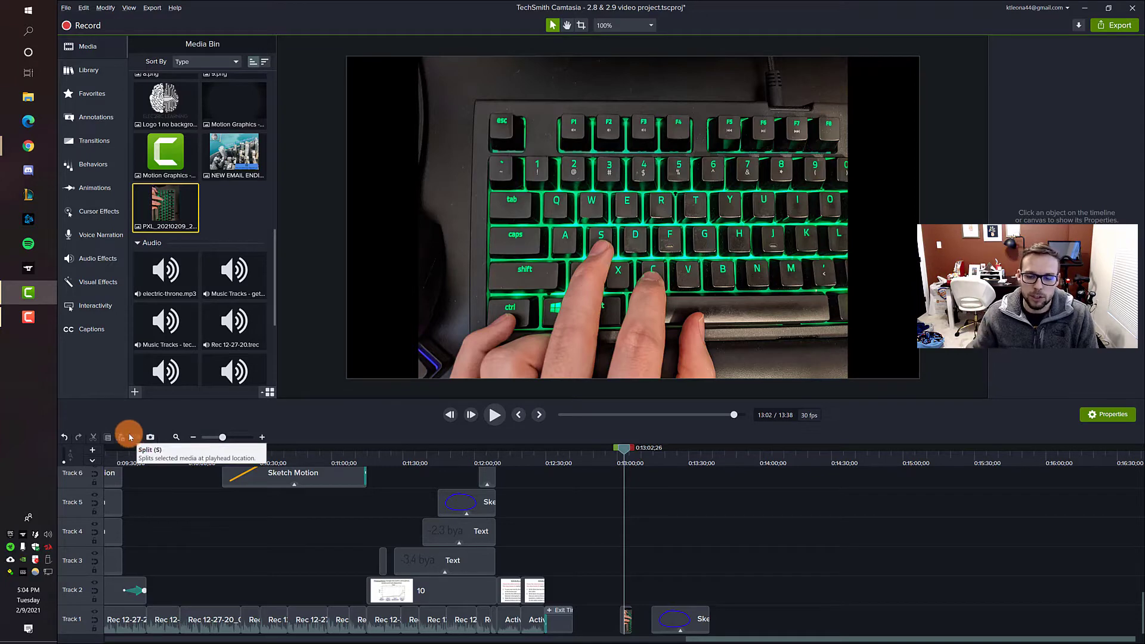
{"action": "left_click_drag", "start_coordinate": [623, 448], "coordinate": [676, 456]}
{"action": "left_click", "coordinate": [700, 612]}
{"action": "key", "text": "s"}
{"action": "left_click", "coordinate": [698, 624]}
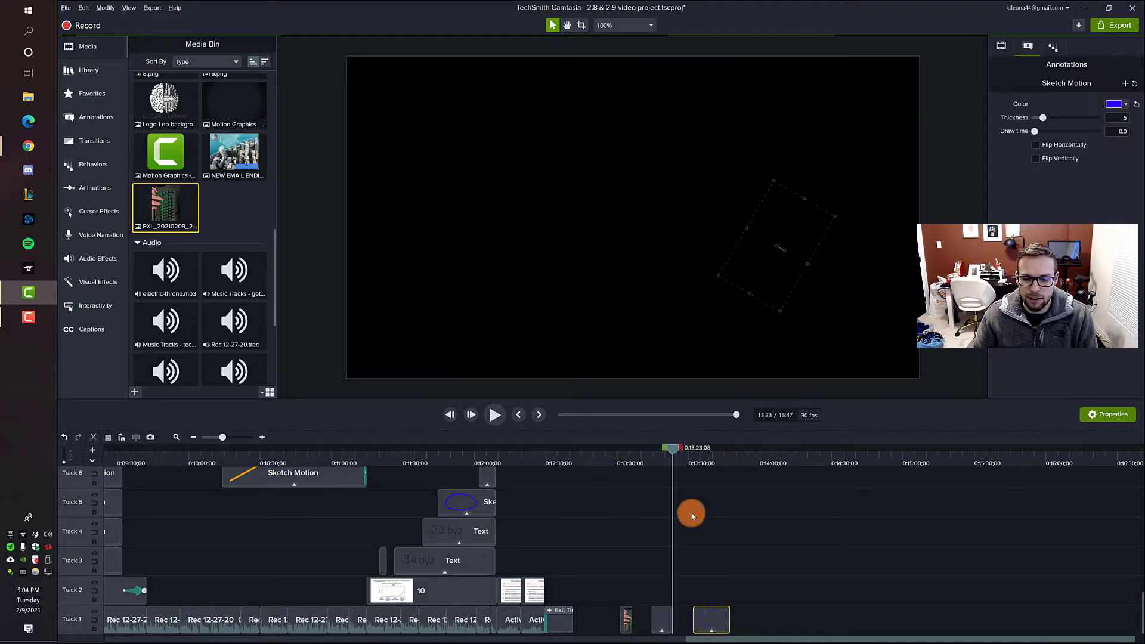
{"action": "mouse_move", "coordinate": [672, 450]}
{"action": "left_mouse_down"}
{"action": "mouse_move", "coordinate": [681, 464]}
{"action": "mouse_move", "coordinate": [721, 452]}
{"action": "mouse_move", "coordinate": [631, 456]}
{"action": "left_mouse_up"}
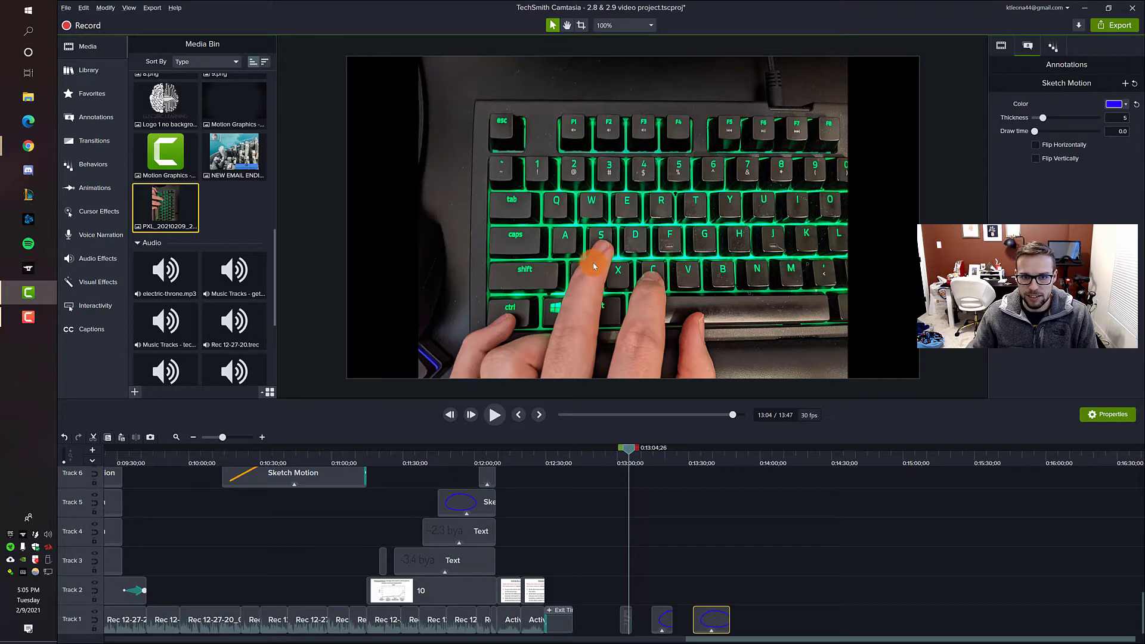
{"action": "key", "text": "ctrl+z"}
{"action": "mouse_move", "coordinate": [631, 449]}
{"action": "left_mouse_down"}
{"action": "mouse_move", "coordinate": [685, 456]}
{"action": "mouse_move", "coordinate": [667, 458]}
{"action": "left_mouse_up"}
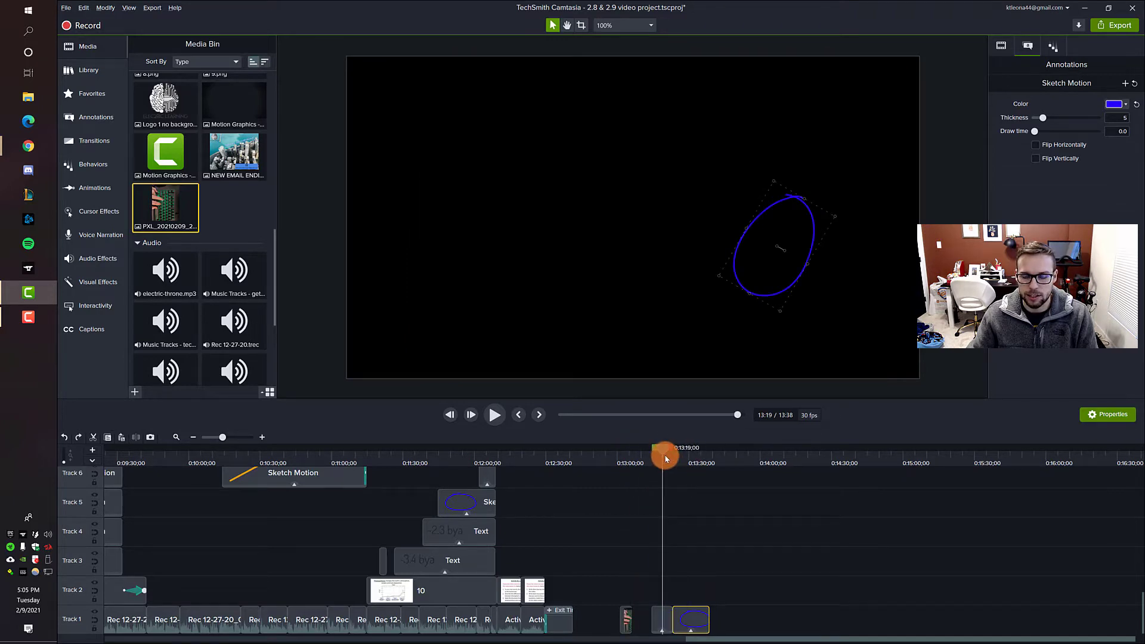
{"action": "key", "text": "ctrl+z"}
Split the Track 1 Sketch Motion clip again, move the second part well away from the first, and undo the move and split.
{"action": "mouse_move", "coordinate": [663, 449]}
{"action": "left_mouse_down"}
{"action": "mouse_move", "coordinate": [677, 499]}
{"action": "mouse_move", "coordinate": [667, 448]}
{"action": "mouse_move", "coordinate": [694, 455]}
{"action": "left_mouse_up"}
{"action": "key", "text": "s"}
{"action": "left_click_drag", "start_coordinate": [707, 620], "coordinate": [779, 615]}
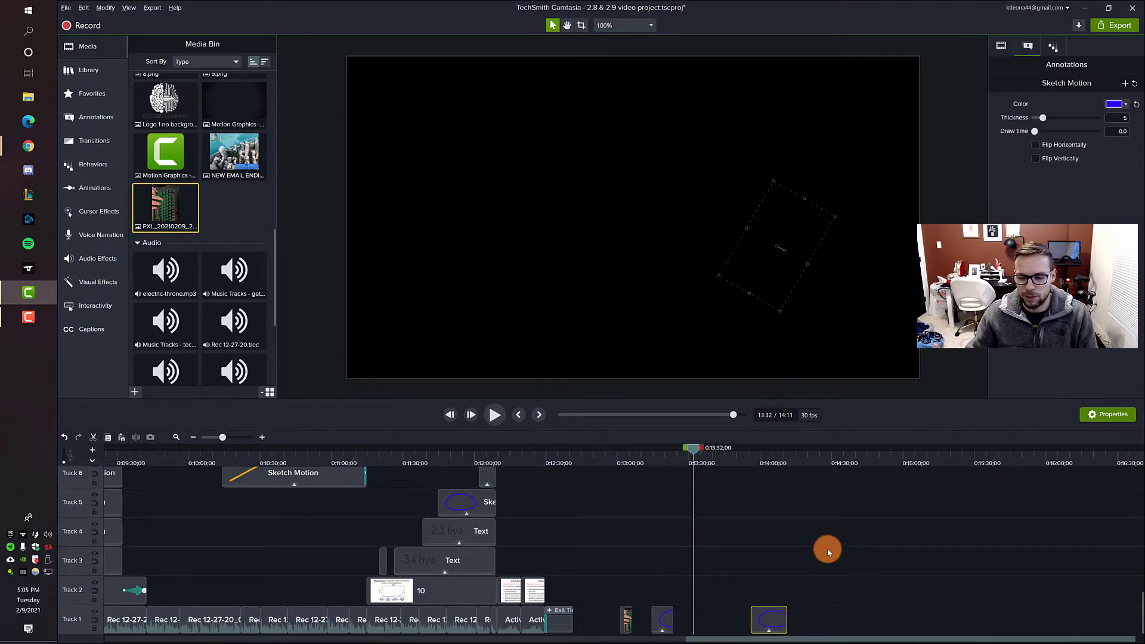
{"action": "key", "text": "ctrl+z"}
{"action": "key", "text": "ctrl+z"}
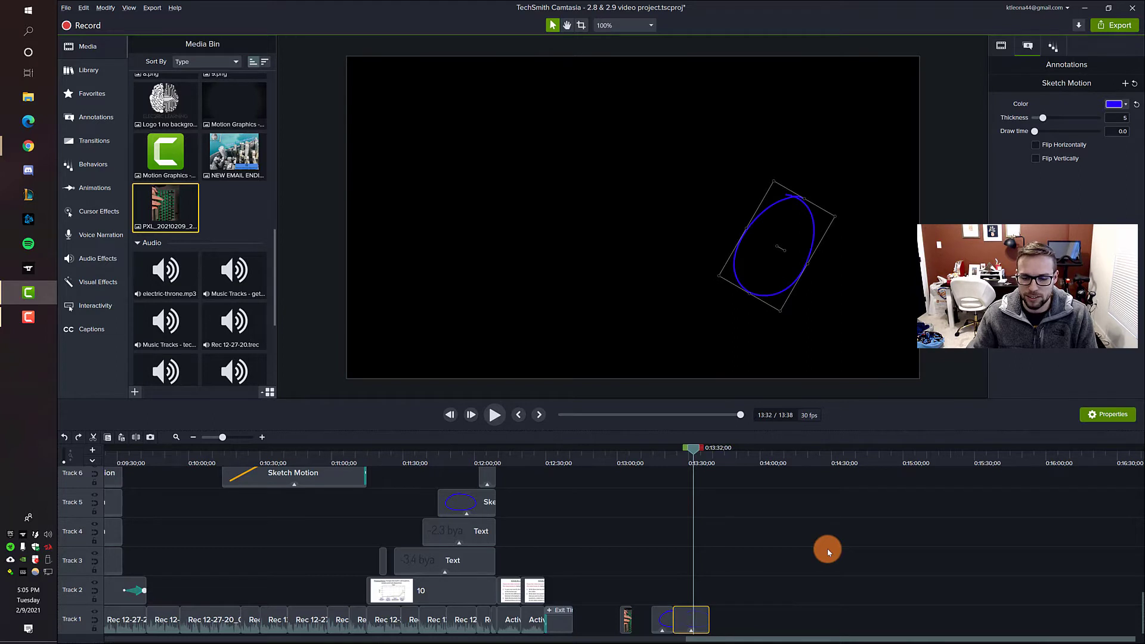
{"action": "left_click", "coordinate": [802, 554]}
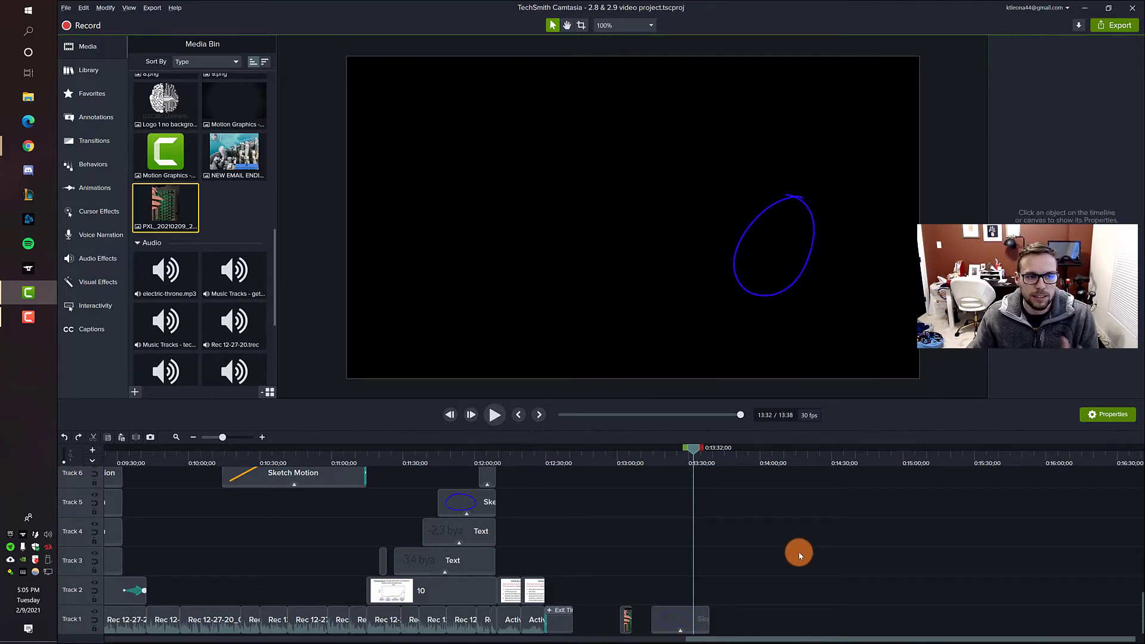
{"action": "left_click", "coordinate": [627, 461]}
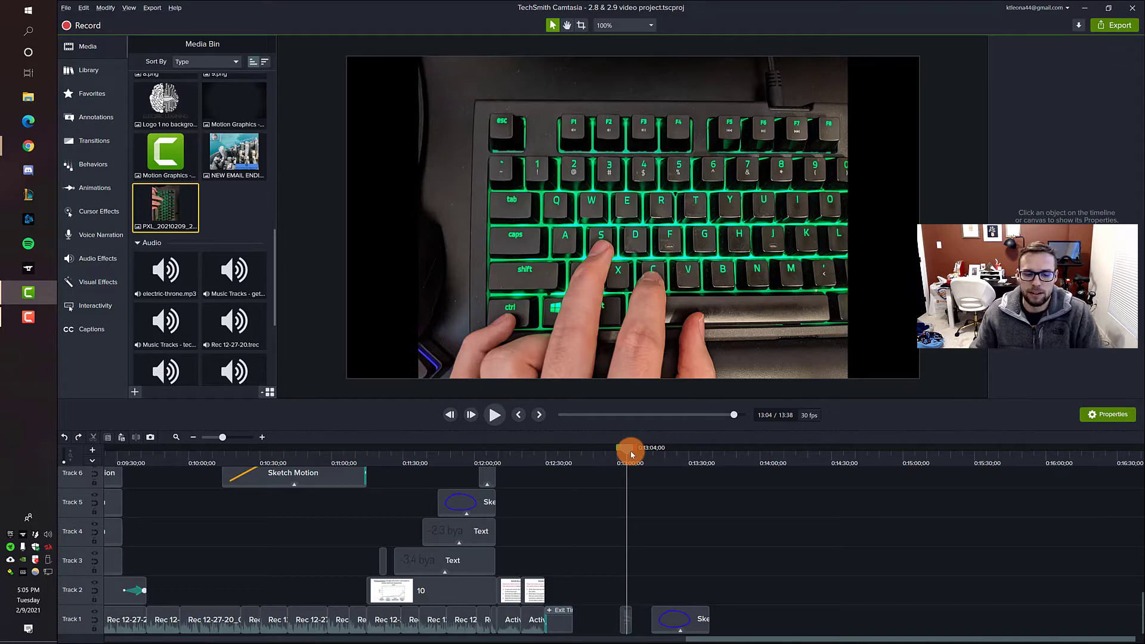
Move the Rec 12-27-20_008 (Audio) clip from Track 1 to Track 4, starting at 0:13:31;25.
{"action": "left_click", "coordinate": [384, 617]}
{"action": "left_click_drag", "start_coordinate": [384, 617], "coordinate": [742, 588]}
{"action": "left_click", "coordinate": [748, 461]}
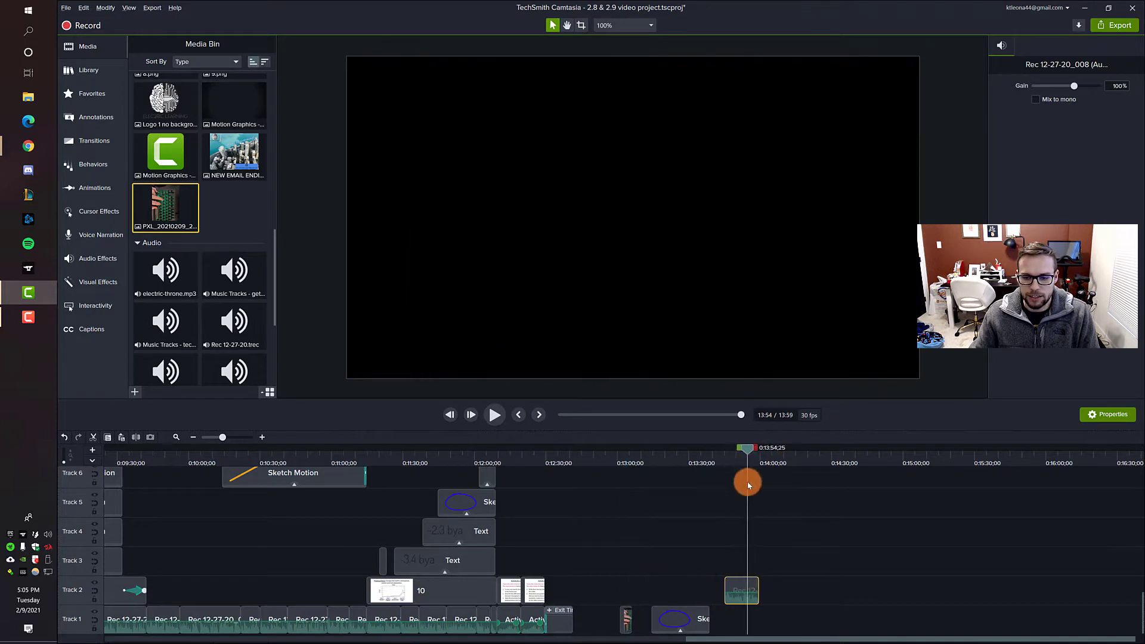
{"action": "scroll", "coordinate": [754, 489], "scroll_direction": "up", "scroll_amount": 4}
{"action": "scroll", "coordinate": [751, 490], "scroll_direction": "up", "scroll_amount": 2}
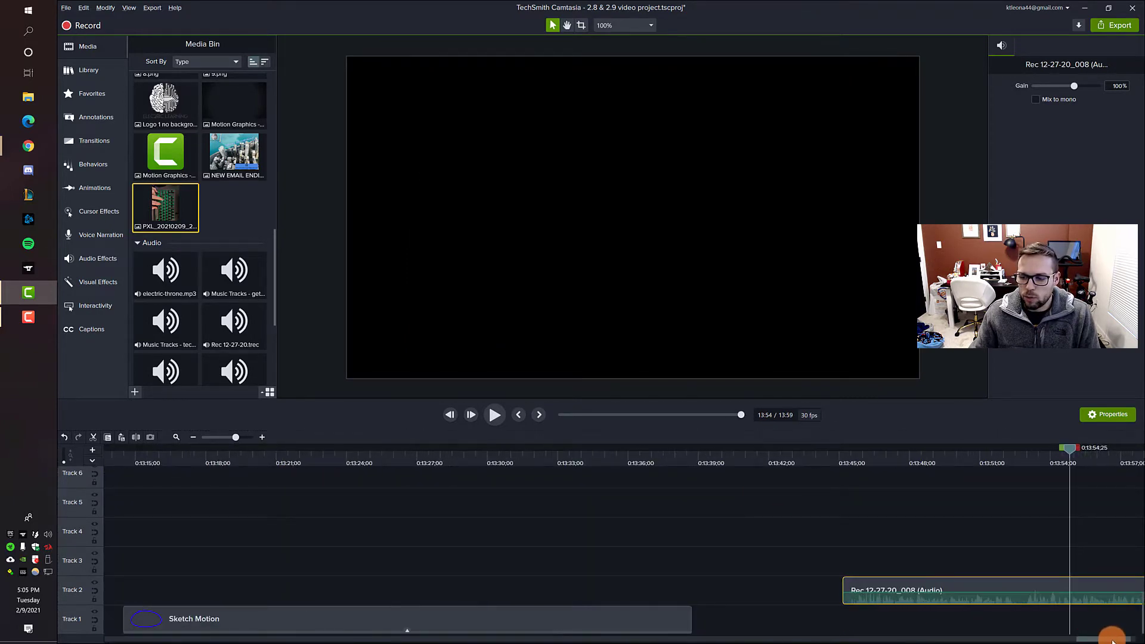
{"action": "left_click_drag", "start_coordinate": [1110, 639], "coordinate": [1120, 640]}
{"action": "left_click_drag", "start_coordinate": [920, 591], "coordinate": [618, 530]}
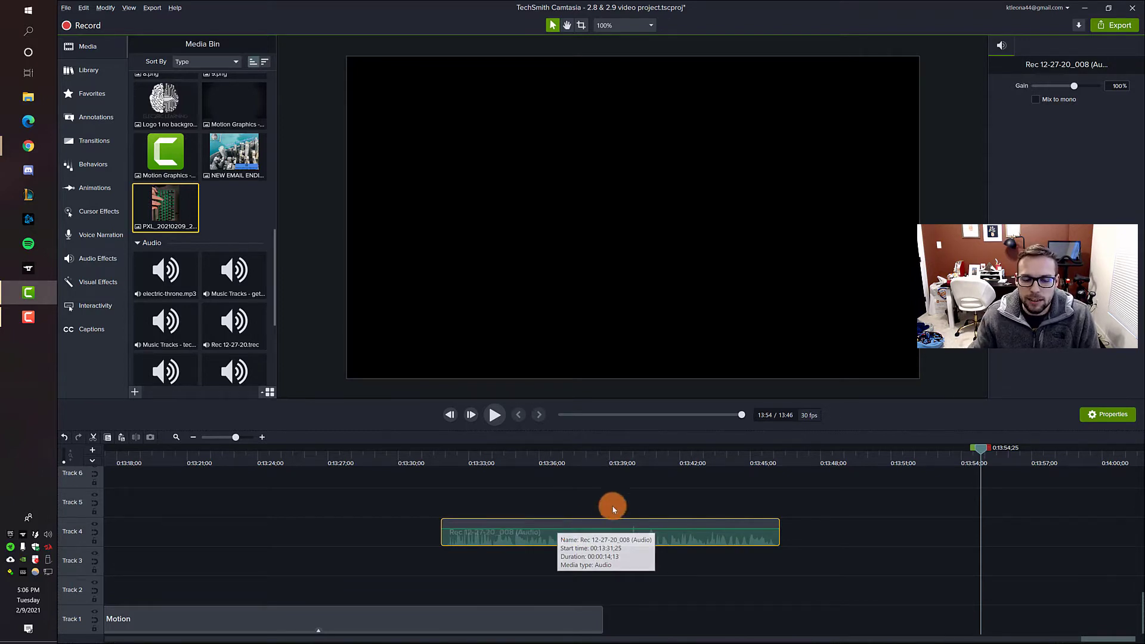
Add audio points to the Track 4 clip around 0:13:34 and 0:13:35 and lower the volume between them to silence.
{"action": "left_click", "coordinate": [600, 455]}
{"action": "scroll", "coordinate": [603, 487], "scroll_direction": "up", "scroll_amount": 2}
{"action": "scroll", "coordinate": [603, 488], "scroll_direction": "up", "scroll_amount": 3}
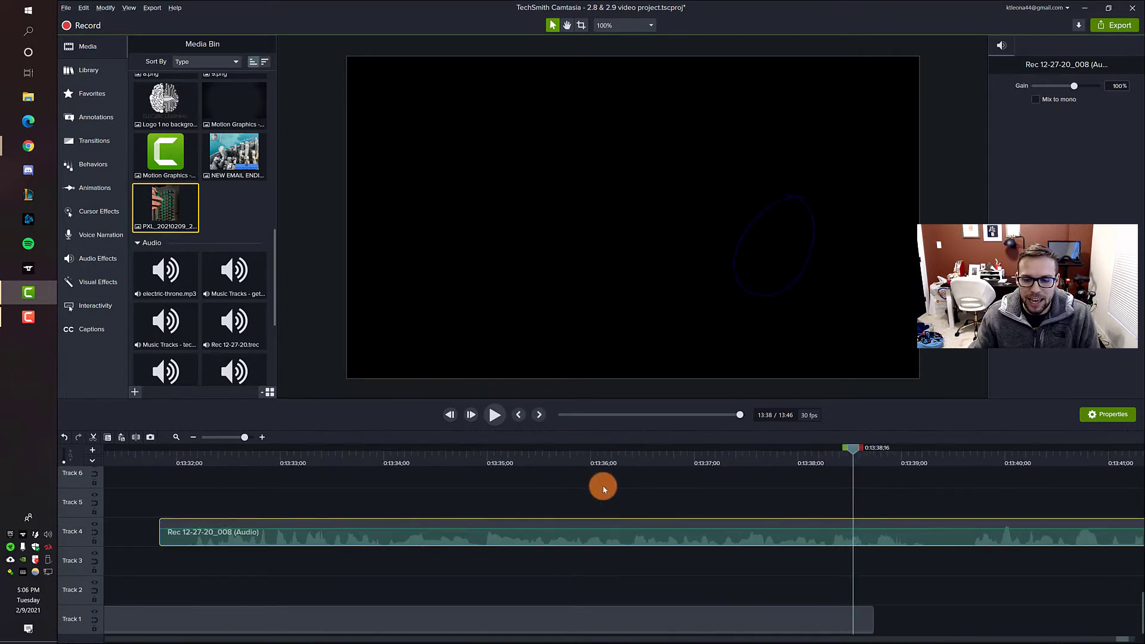
{"action": "scroll", "coordinate": [603, 488], "scroll_direction": "down", "scroll_amount": 1}
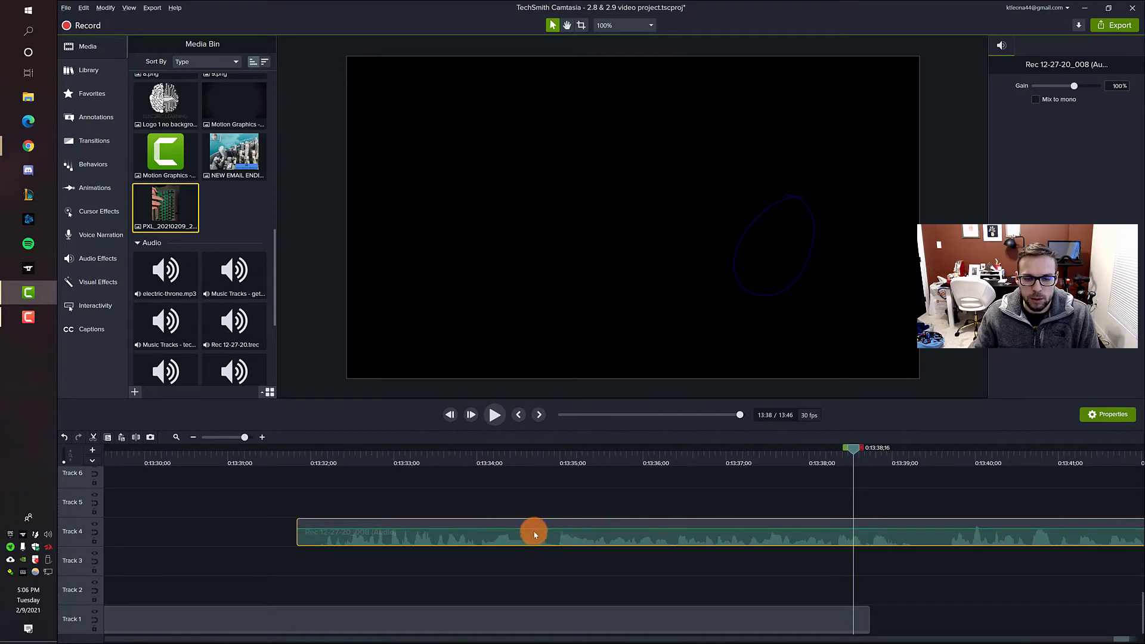
{"action": "double_click", "coordinate": [476, 529]}
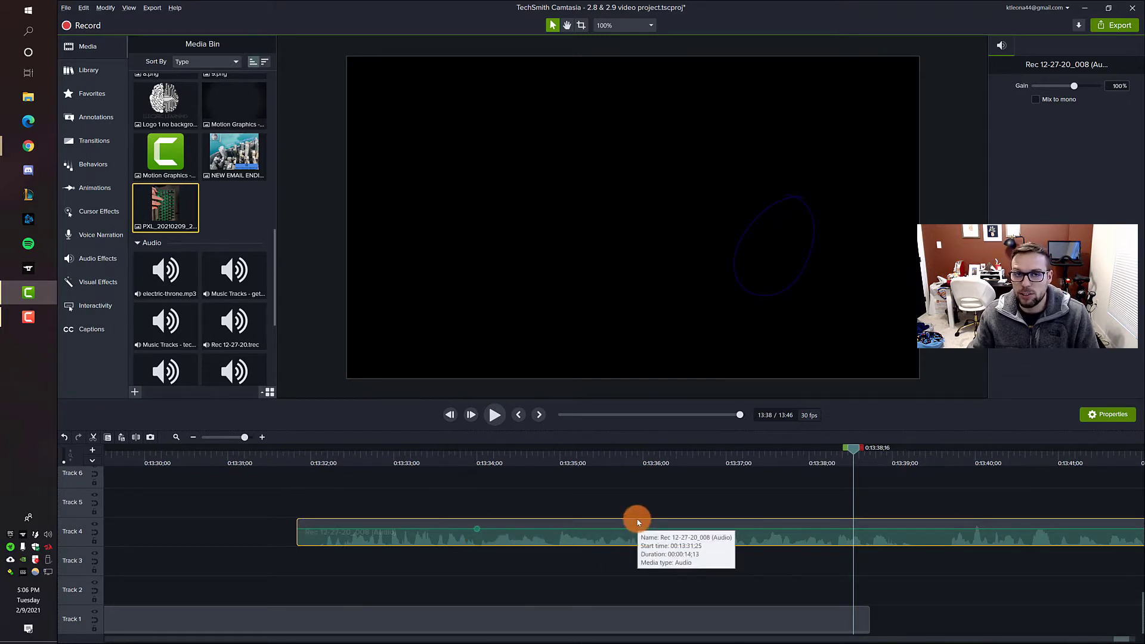
{"action": "mouse_move", "coordinate": [592, 529]}
{"action": "left_mouse_down"}
{"action": "mouse_move", "coordinate": [596, 541]}
{"action": "mouse_move", "coordinate": [601, 530]}
{"action": "left_mouse_up"}
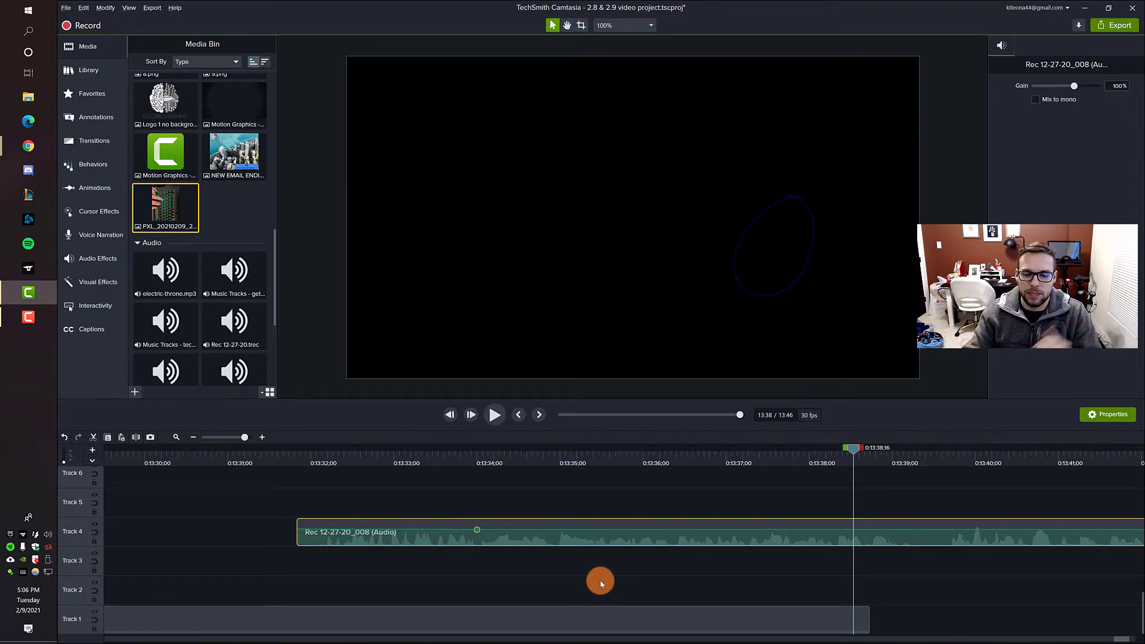
{"action": "double_click", "coordinate": [554, 530]}
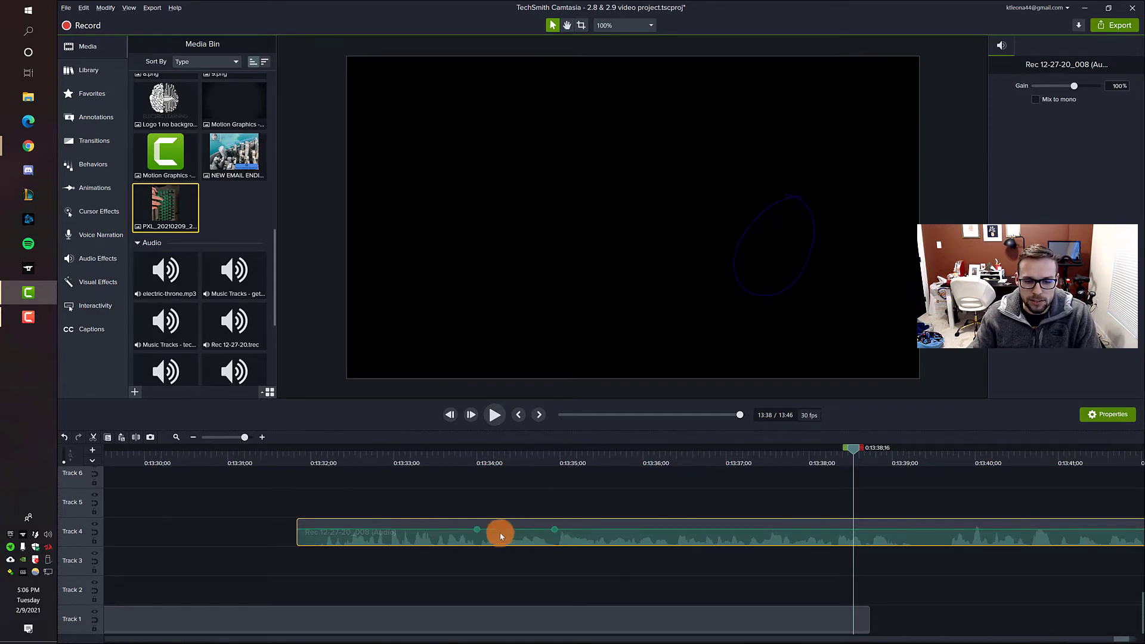
{"action": "double_click", "coordinate": [550, 530]}
{"action": "double_click", "coordinate": [482, 530]}
{"action": "left_click_drag", "start_coordinate": [519, 530], "coordinate": [521, 564]}
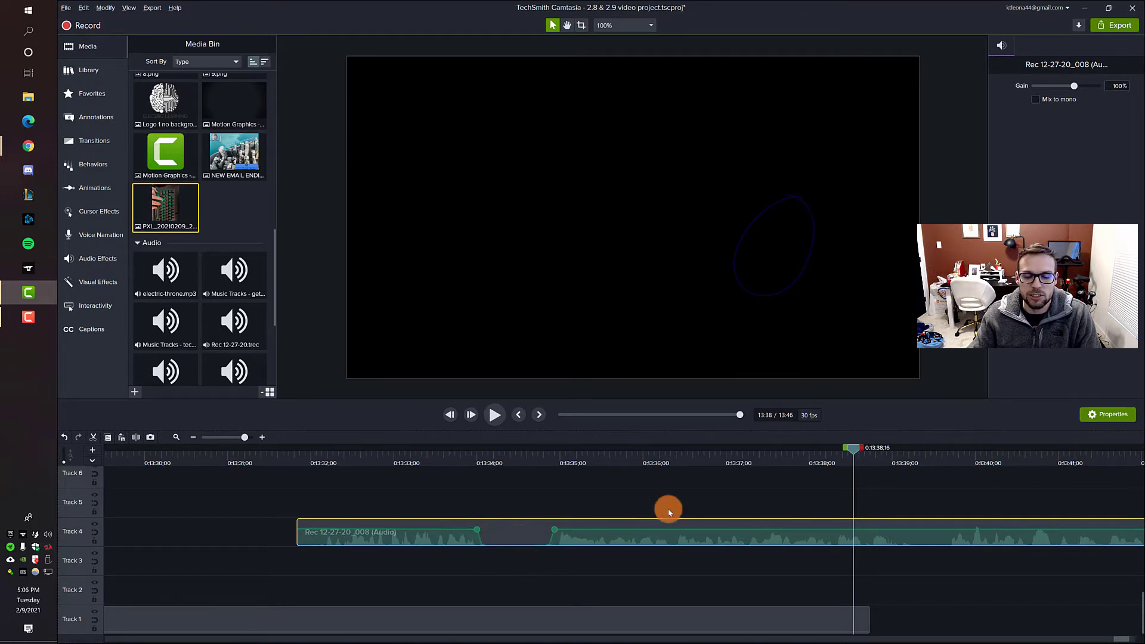
Play back the Track 4 audio from shortly before the silenced section to just past it.
{"action": "left_click", "coordinate": [426, 460]}
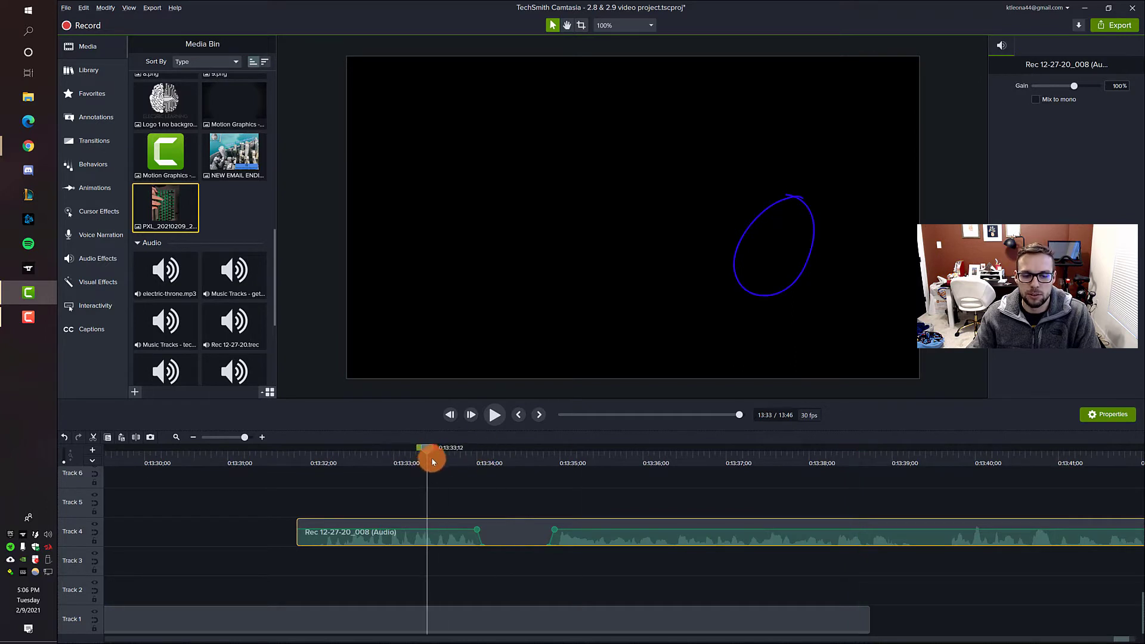
{"action": "left_click", "coordinate": [405, 460]}
{"action": "left_click", "coordinate": [497, 421]}
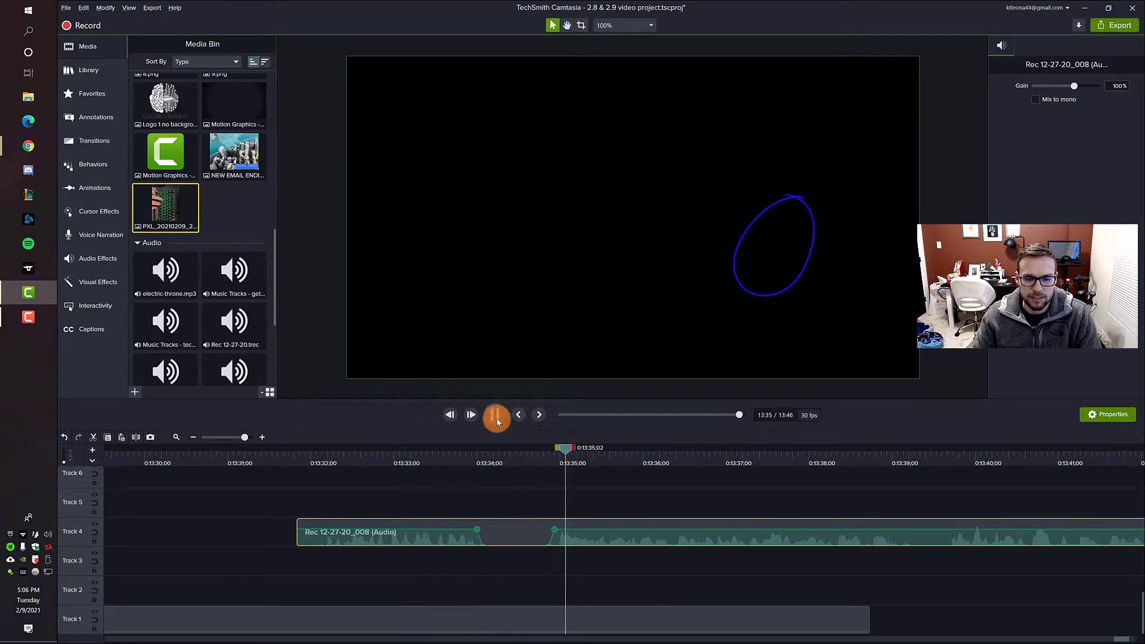
{"action": "left_click", "coordinate": [494, 418]}
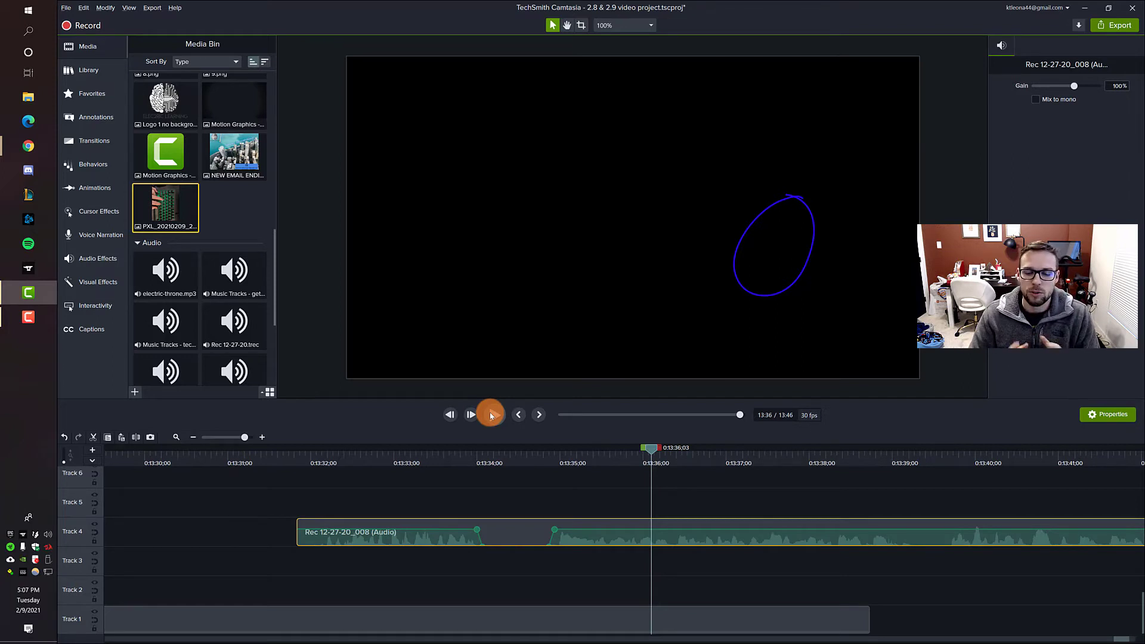
Add audio points between about 0:13:36 and 0:13:37 on Track 4, dipping the volume there and raising it slightly from 0:13:37 on.
{"action": "left_click", "coordinate": [661, 530]}
{"action": "left_click_drag", "start_coordinate": [696, 529], "coordinate": [765, 526]}
{"action": "key", "text": "ctrl+comma"}
{"action": "left_click", "coordinate": [721, 537]}
{"action": "left_click", "coordinate": [751, 535]}
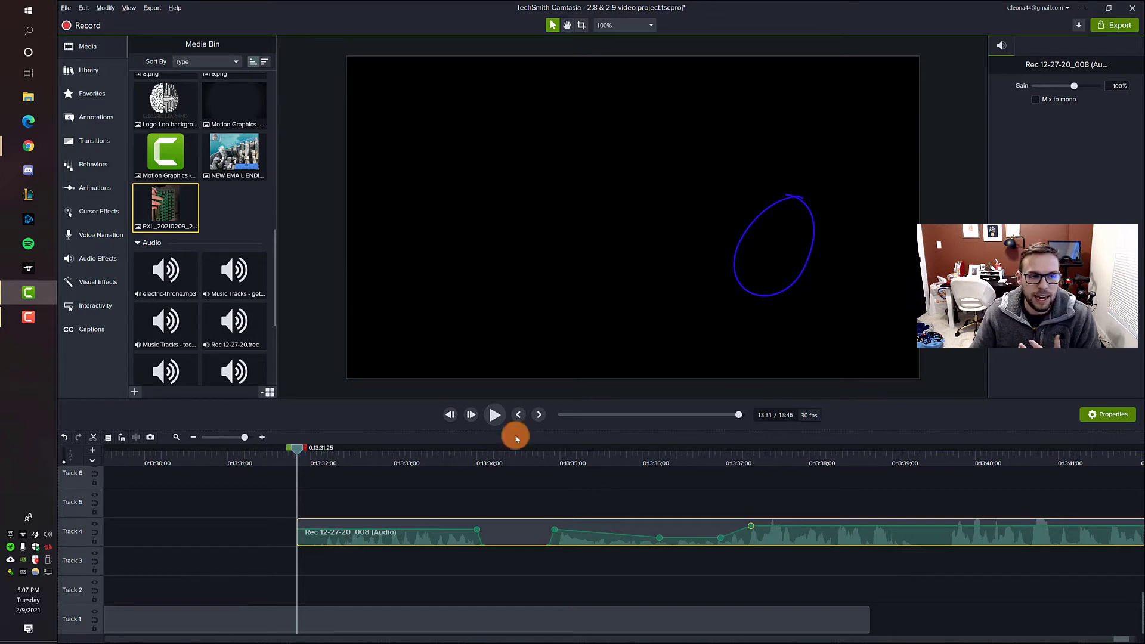
Apply the Fade Out audio effect to the end of the Track 4 audio clip.
{"action": "left_click", "coordinate": [116, 258]}
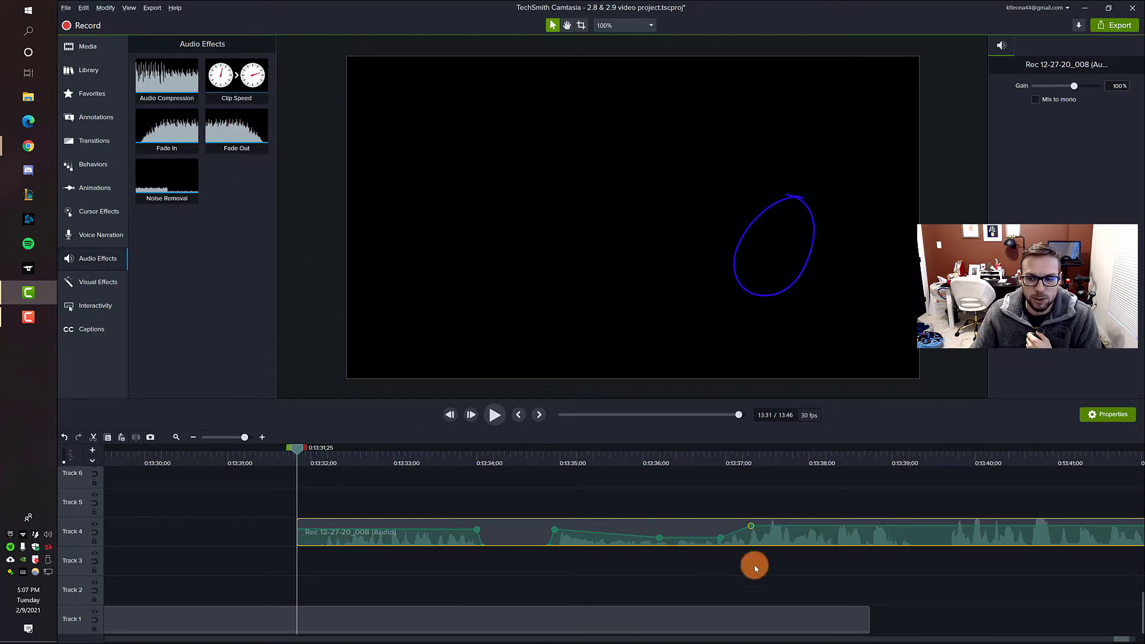
{"action": "left_click", "coordinate": [381, 531]}
{"action": "left_click_drag", "start_coordinate": [381, 531], "coordinate": [869, 551]}
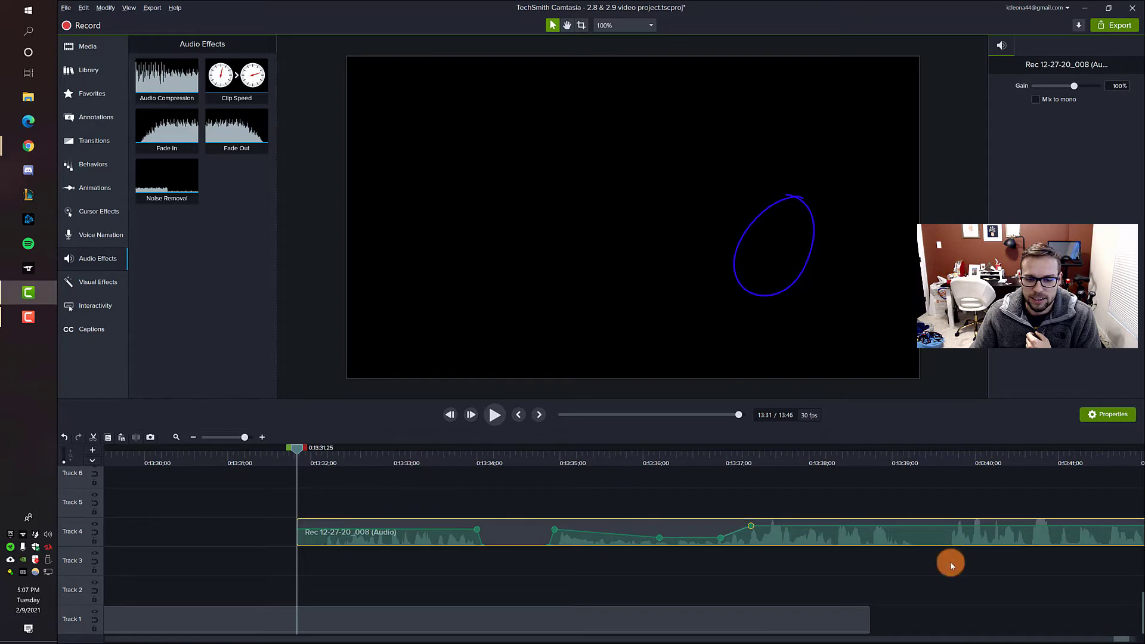
{"action": "left_click_drag", "start_coordinate": [1122, 640], "coordinate": [1131, 639]}
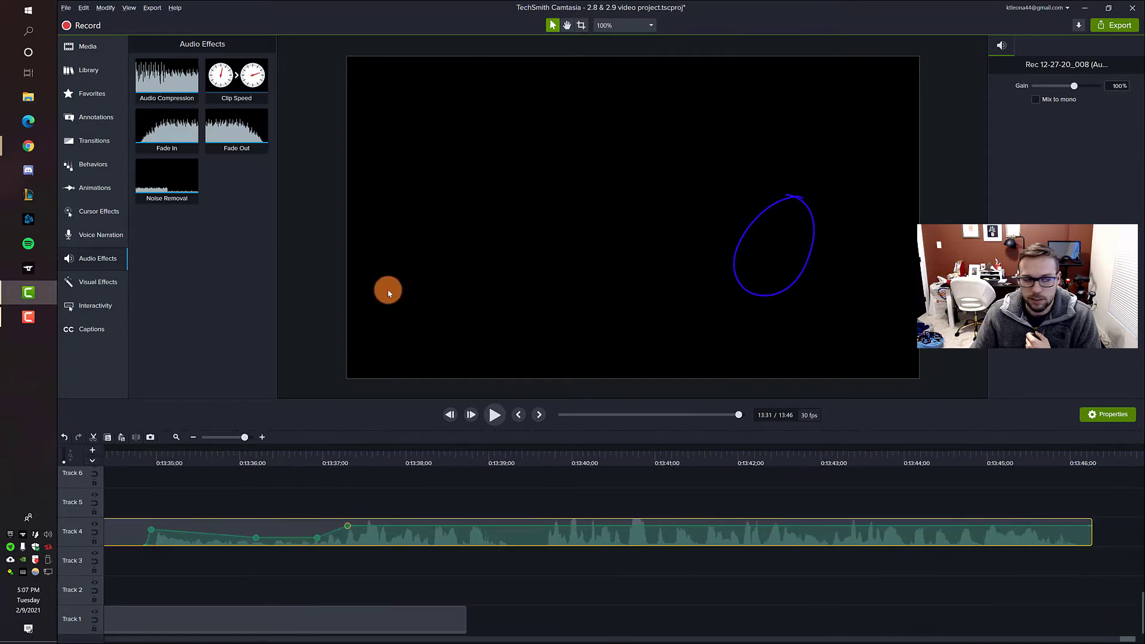
{"action": "left_click_drag", "start_coordinate": [242, 129], "coordinate": [916, 533]}
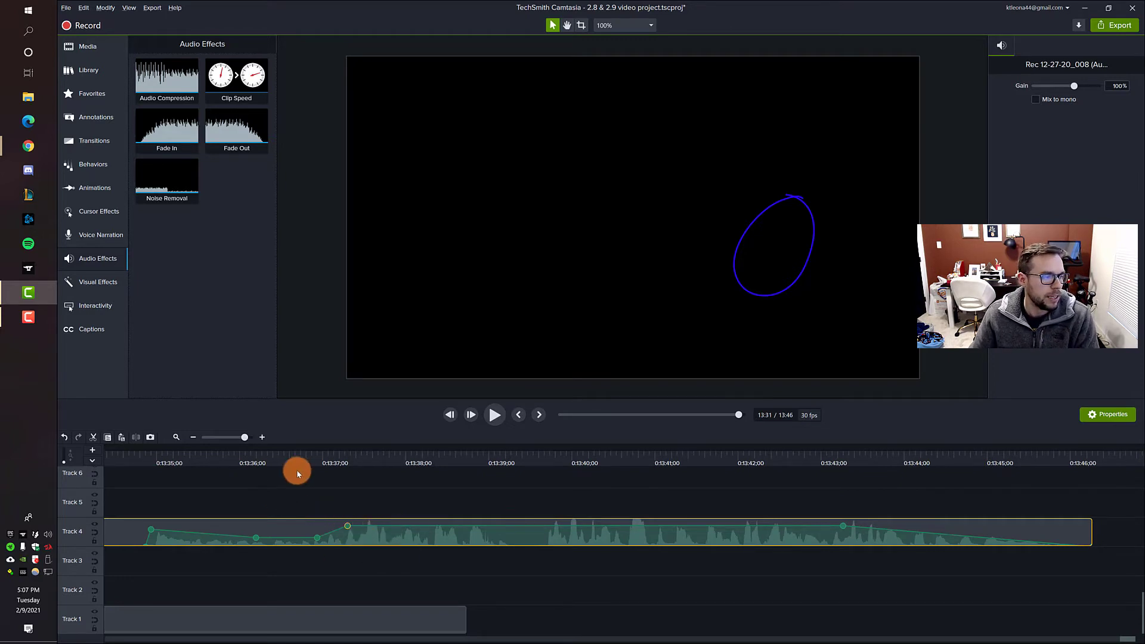
Show the preset animations, such as Custom, Scale Up and Scale to Fit.
{"action": "left_click_drag", "start_coordinate": [1126, 639], "coordinate": [1093, 640]}
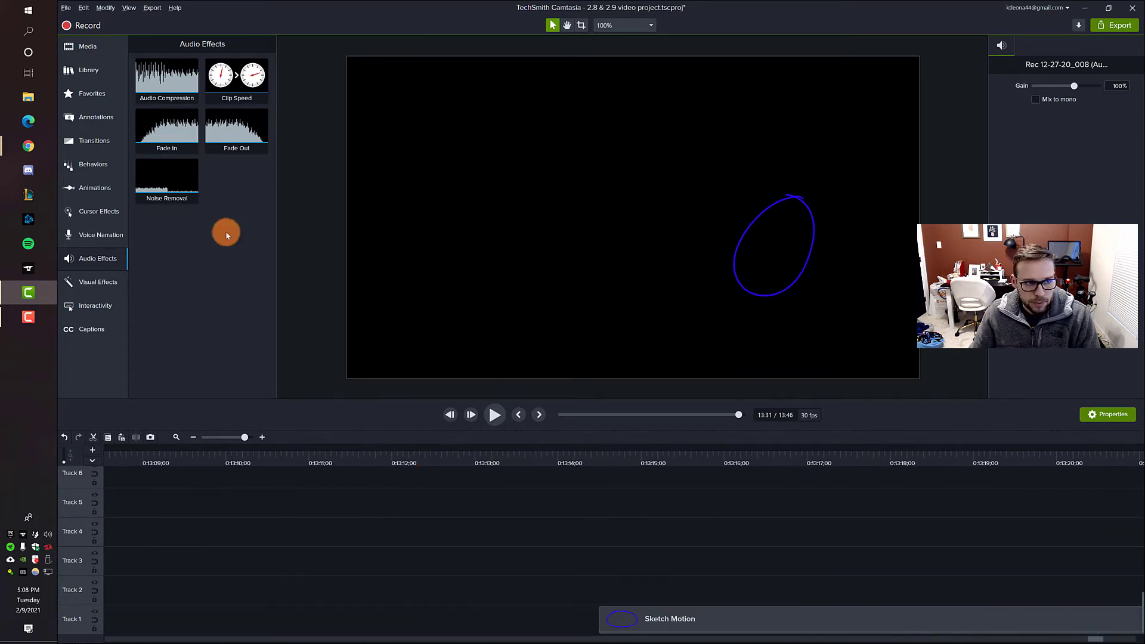
{"action": "left_click", "coordinate": [87, 186]}
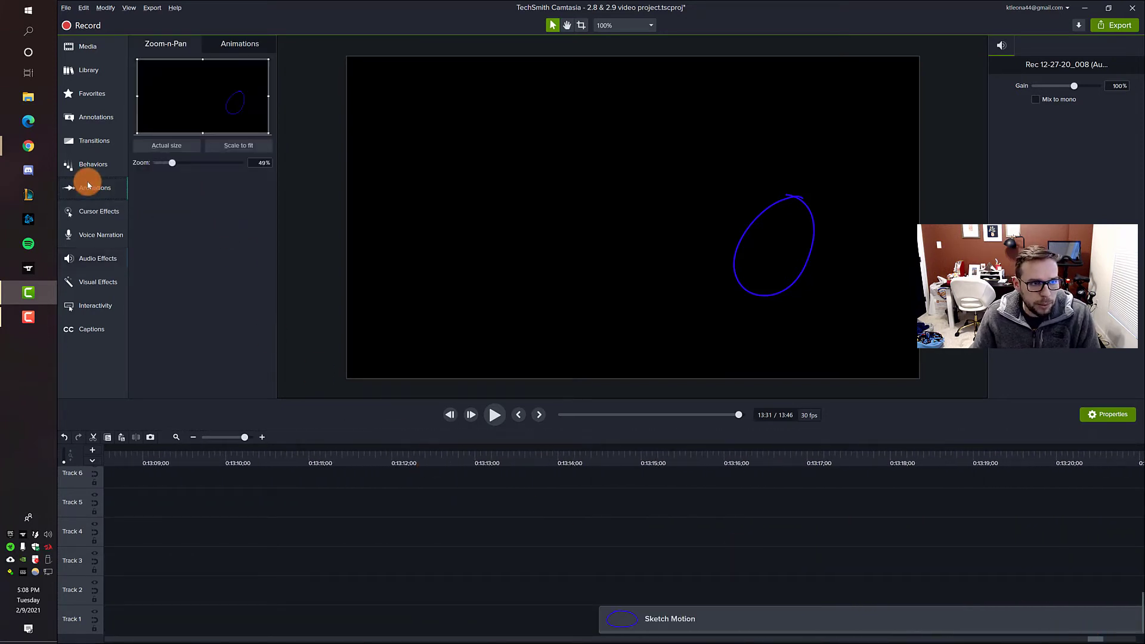
{"action": "left_click", "coordinate": [247, 49]}
{"action": "scroll", "coordinate": [680, 526], "scroll_direction": "down", "scroll_amount": 3}
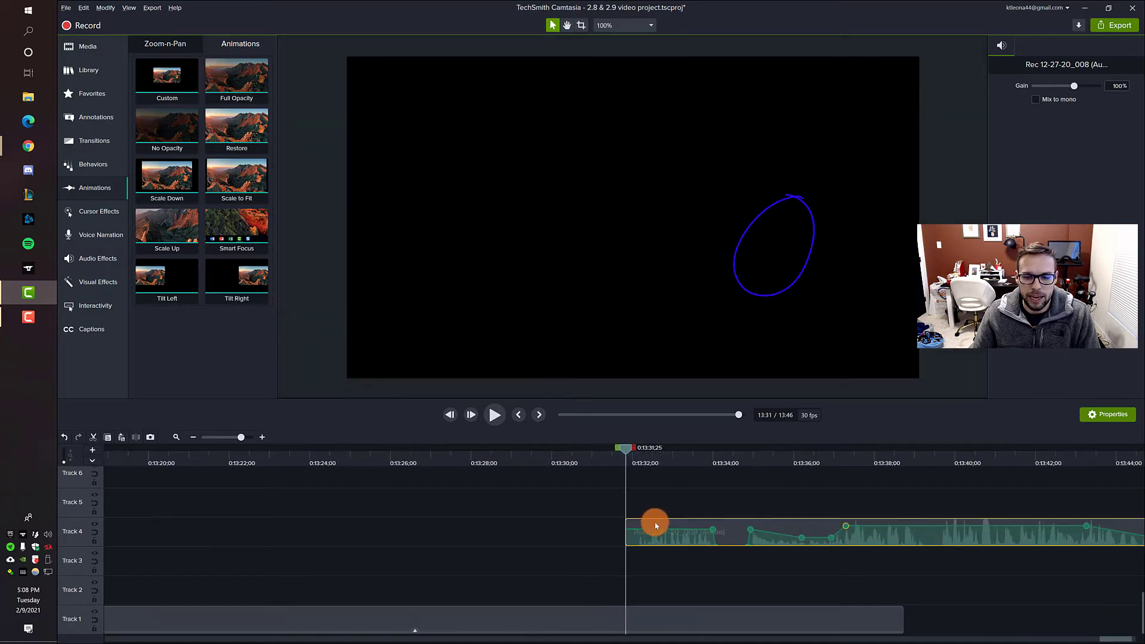
Scale the PXL_20210209_225802224.MP keyboard image on Track 1 down to 23.6% at 0:13:02;29, centred on the canvas.
{"action": "left_click_drag", "start_coordinate": [1106, 639], "coordinate": [1072, 637]}
{"action": "left_click", "coordinate": [607, 620]}
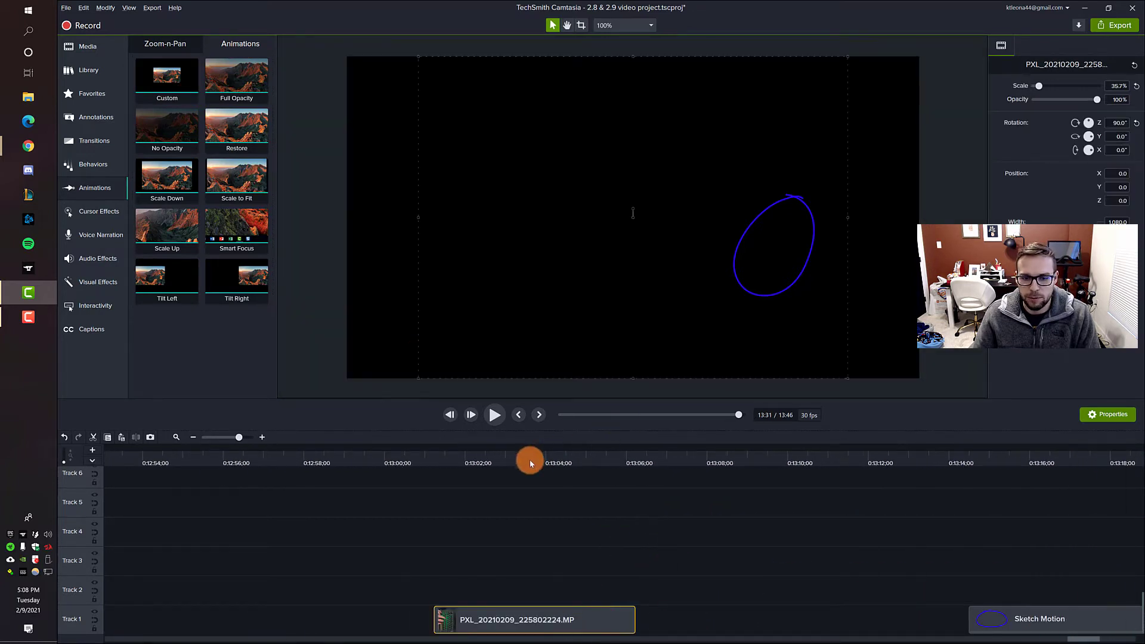
{"action": "left_click", "coordinate": [530, 459]}
{"action": "left_click_drag", "start_coordinate": [530, 459], "coordinate": [504, 459]}
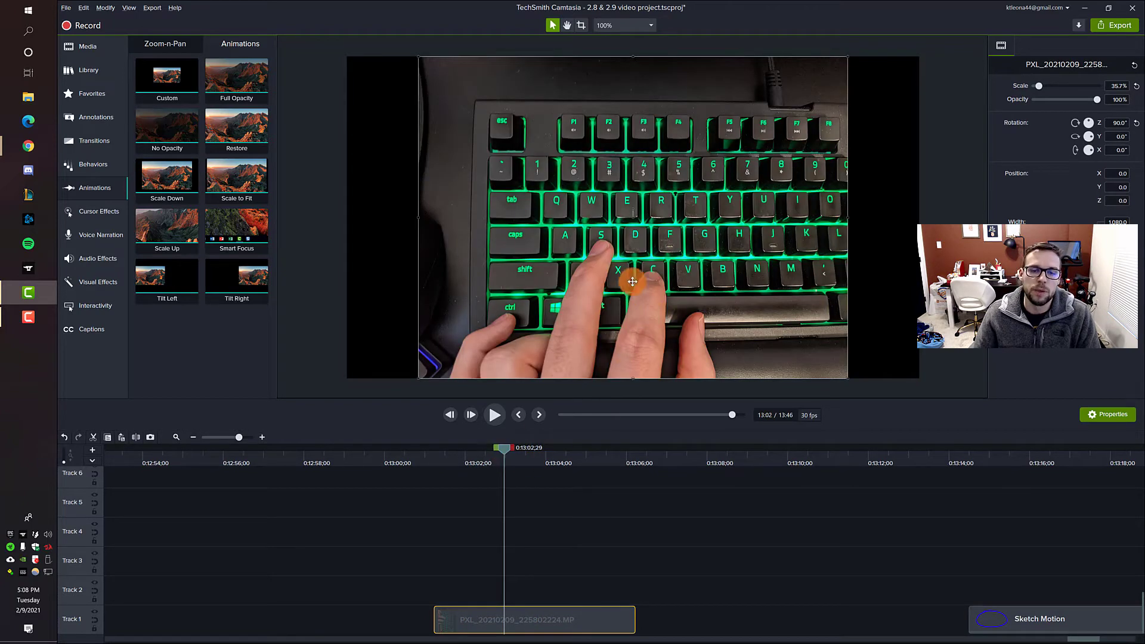
{"action": "left_click_drag", "start_coordinate": [847, 377], "coordinate": [770, 320]}
{"action": "left_click_drag", "start_coordinate": [419, 56], "coordinate": [487, 107]}
{"action": "left_click_drag", "start_coordinate": [665, 197], "coordinate": [675, 205]}
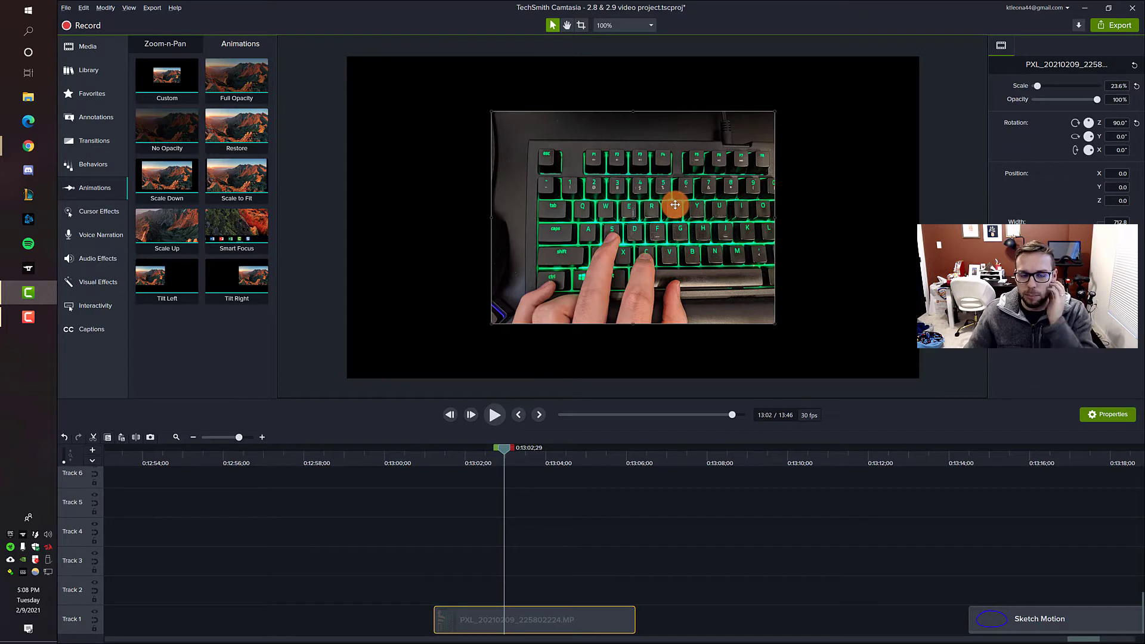
{"action": "scroll", "coordinate": [491, 172], "scroll_direction": "down", "scroll_amount": 5}
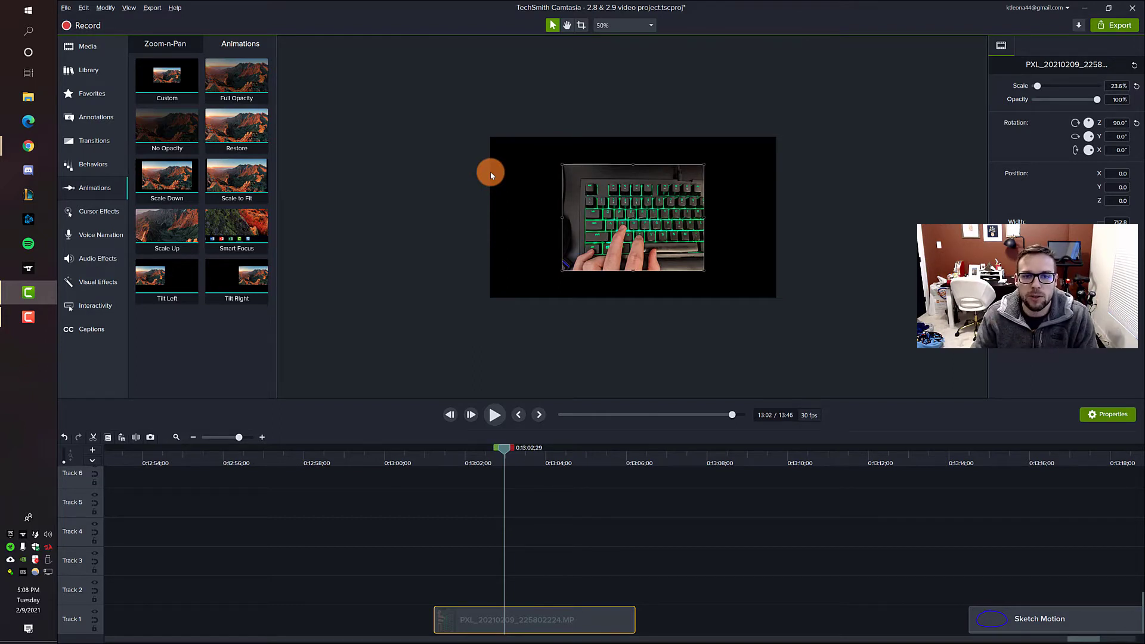
Move the keyboard image off the canvas to its left side and select its Track 1 clip at 0:13:03;07.
{"action": "left_click_drag", "start_coordinate": [667, 236], "coordinate": [415, 232]}
{"action": "left_click", "coordinate": [444, 325]}
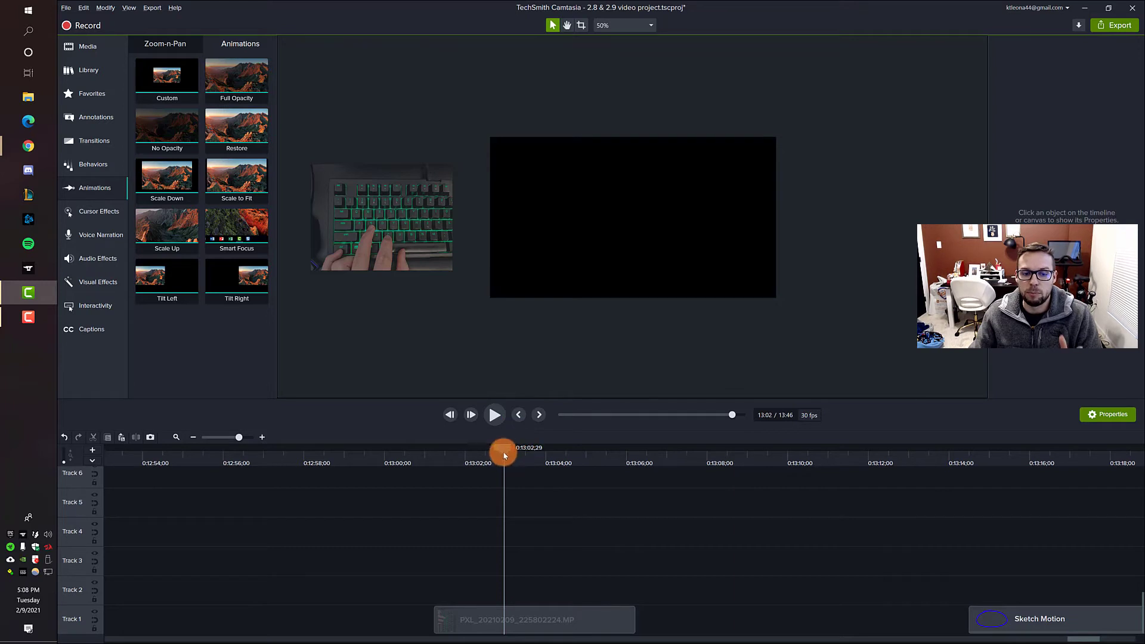
{"action": "mouse_move", "coordinate": [506, 447]}
{"action": "left_mouse_down"}
{"action": "mouse_move", "coordinate": [377, 468]}
{"action": "mouse_move", "coordinate": [515, 461]}
{"action": "left_mouse_up"}
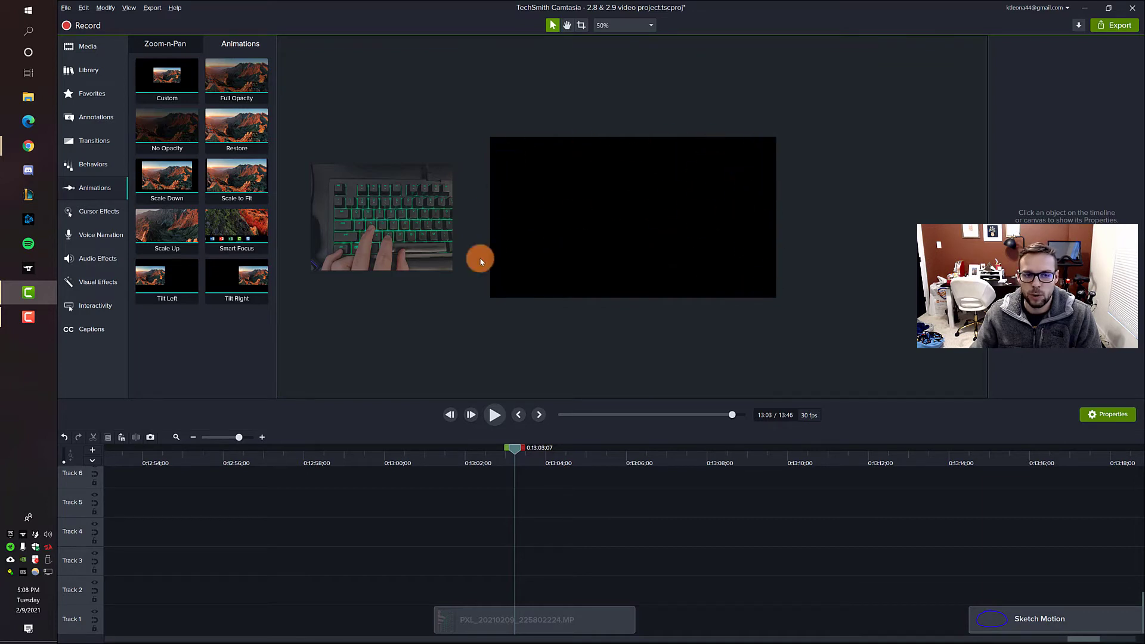
{"action": "left_click", "coordinate": [561, 626]}
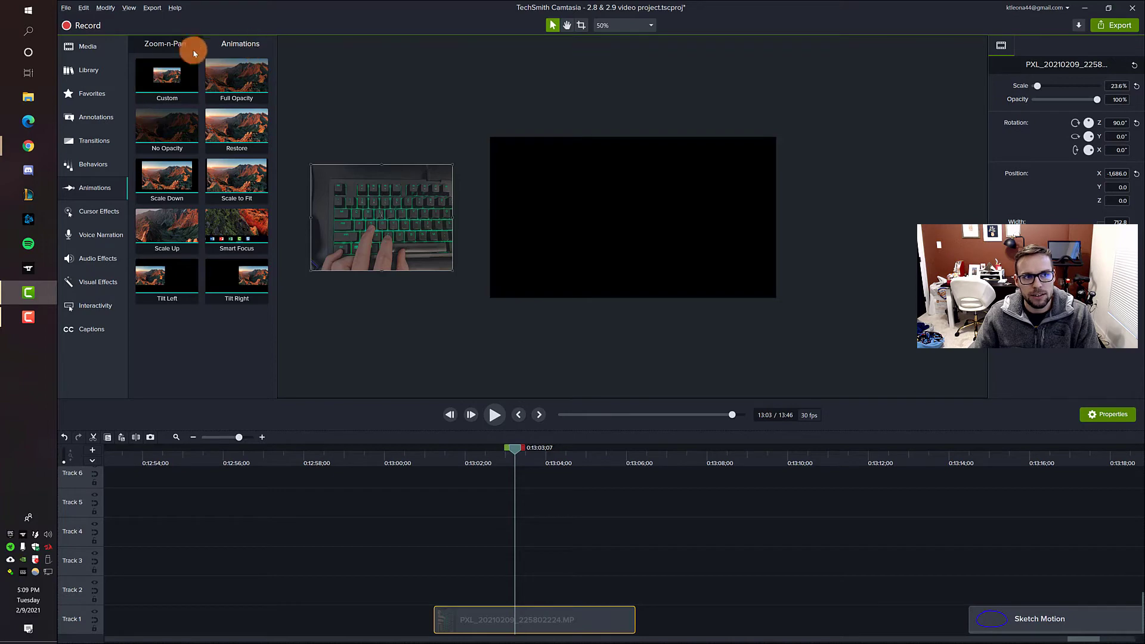
Add a Custom animation to the keyboard clip on Track 1, with its end point at 0:13:04;12.
{"action": "left_click", "coordinate": [94, 173]}
{"action": "left_click", "coordinate": [96, 194]}
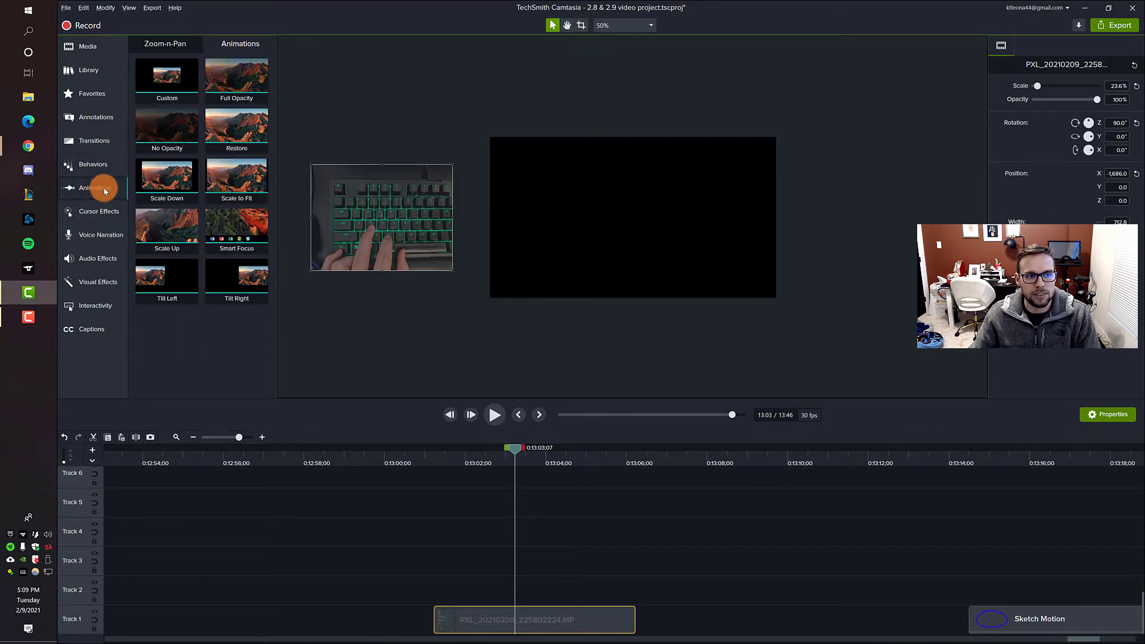
{"action": "left_click", "coordinate": [168, 52]}
{"action": "left_click", "coordinate": [239, 46]}
{"action": "left_click_drag", "start_coordinate": [163, 84], "coordinate": [562, 619]}
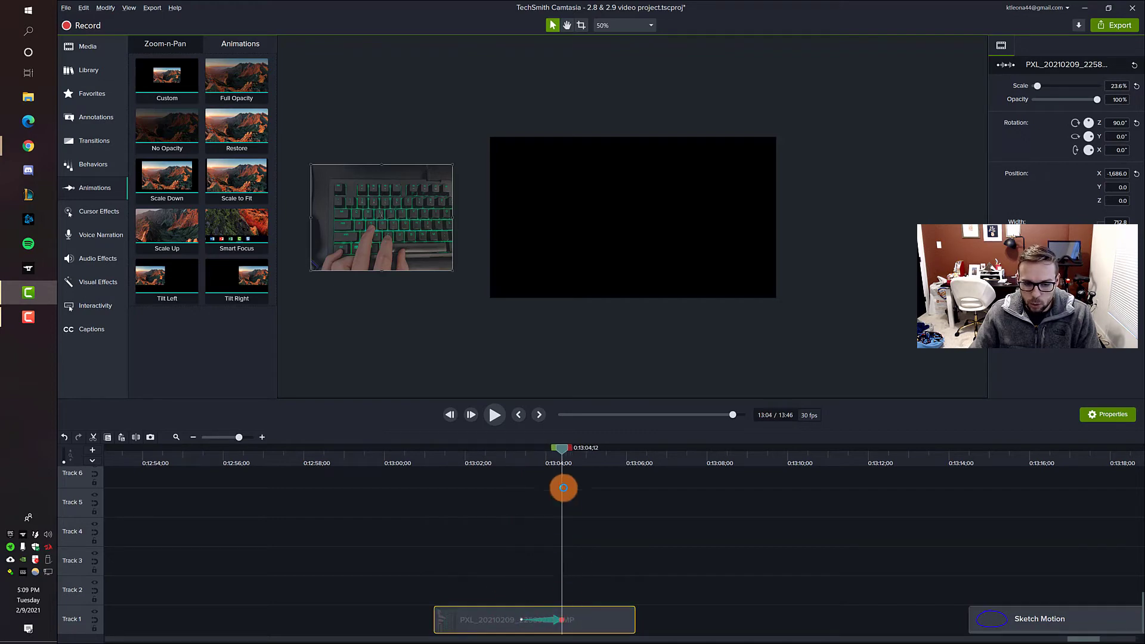
{"action": "scroll", "coordinate": [572, 504], "scroll_direction": "up", "scroll_amount": 2}
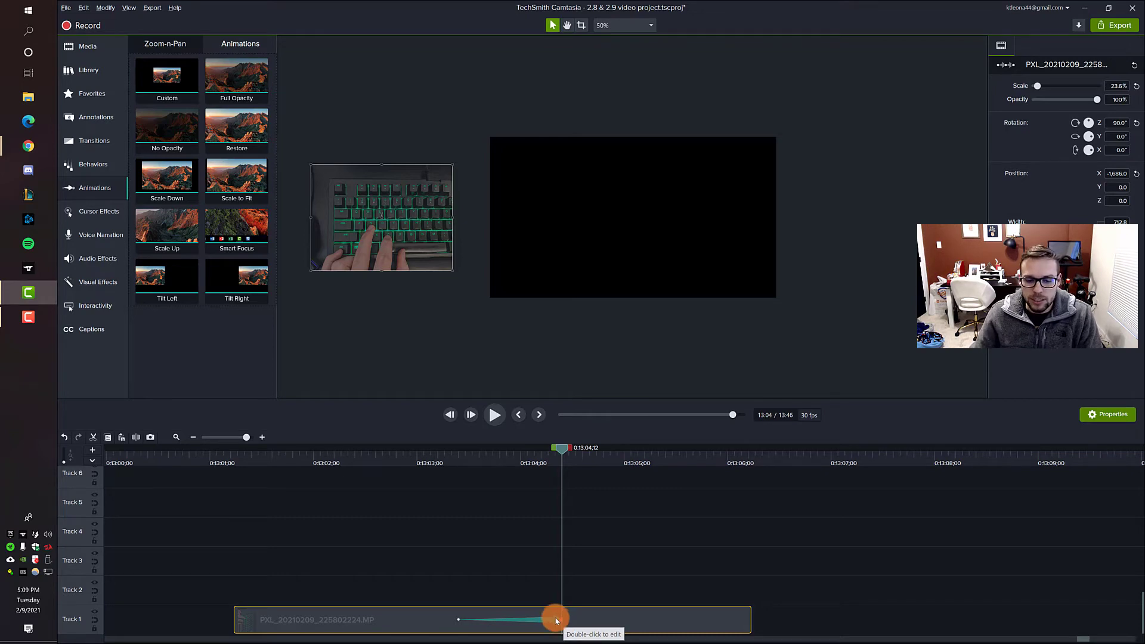
{"action": "left_click_drag", "start_coordinate": [560, 619], "coordinate": [562, 619]}
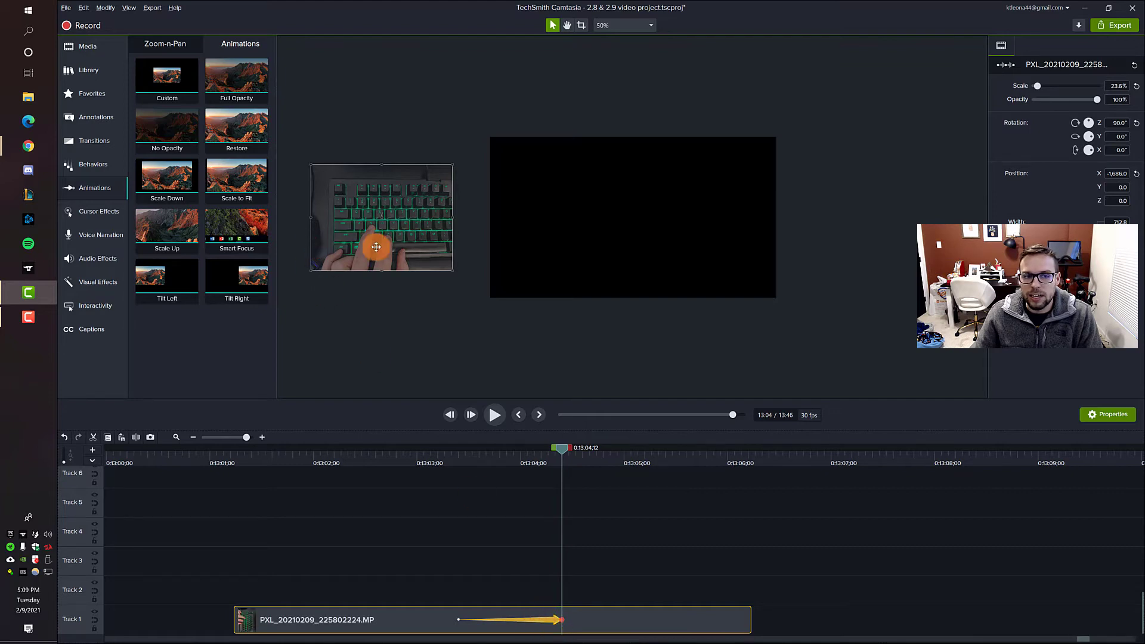
Before the animation, scale the keyboard image to 13.3%, rotate it to -90° on Z and place it at X -1,716, Y 36, off the canvas.
{"action": "left_click_drag", "start_coordinate": [562, 449], "coordinate": [310, 467]}
{"action": "left_click", "coordinate": [386, 604]}
{"action": "left_click", "coordinate": [379, 618]}
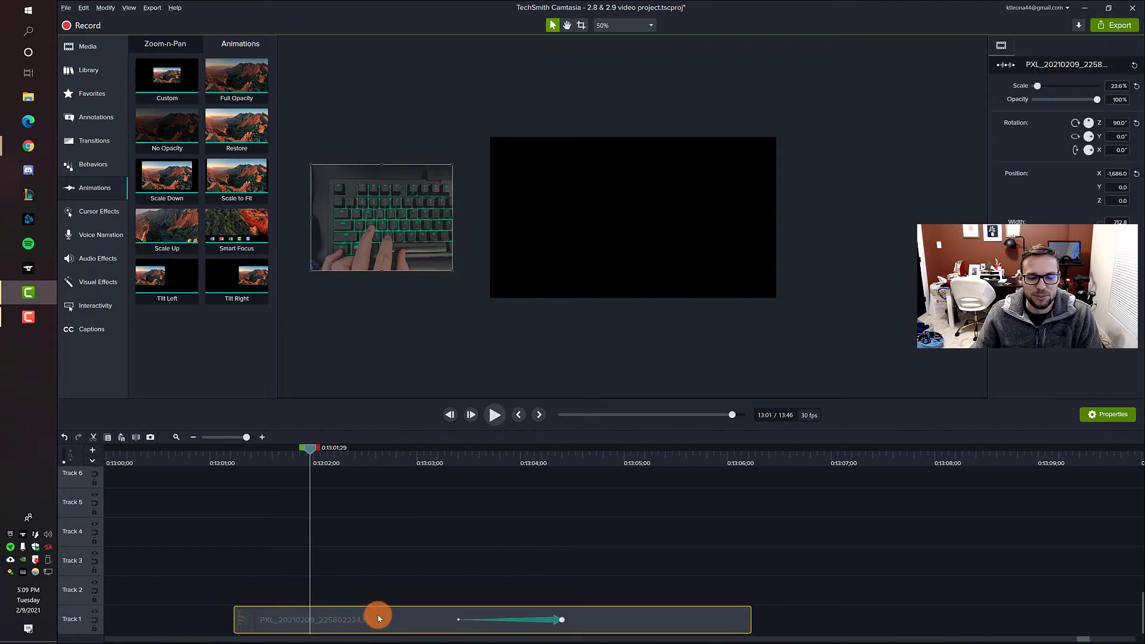
{"action": "left_click_drag", "start_coordinate": [381, 212], "coordinate": [404, 233]}
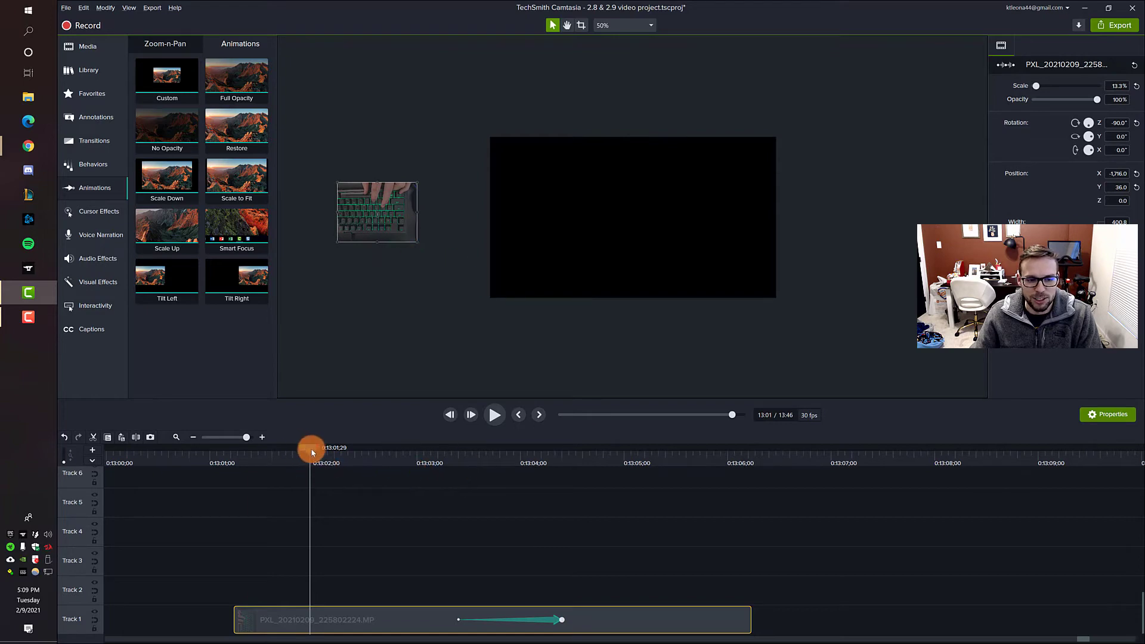
{"action": "left_click_drag", "start_coordinate": [320, 453], "coordinate": [357, 462]}
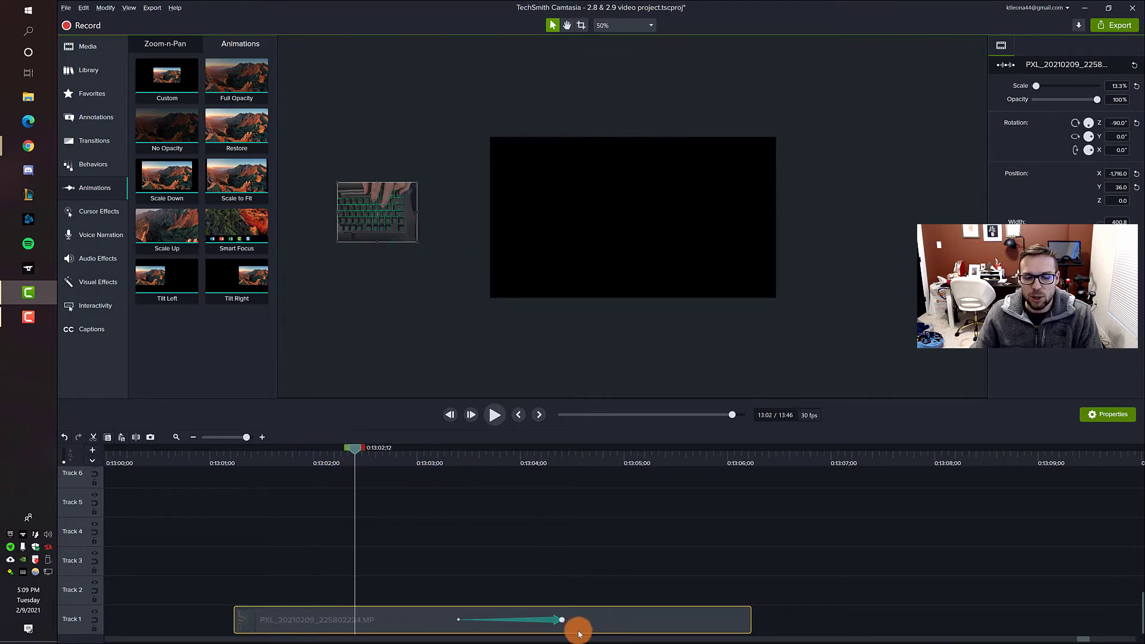
At the animation's end point, centre the keyboard image on the canvas and scale it up to 30.1%.
{"action": "left_click", "coordinate": [559, 621]}
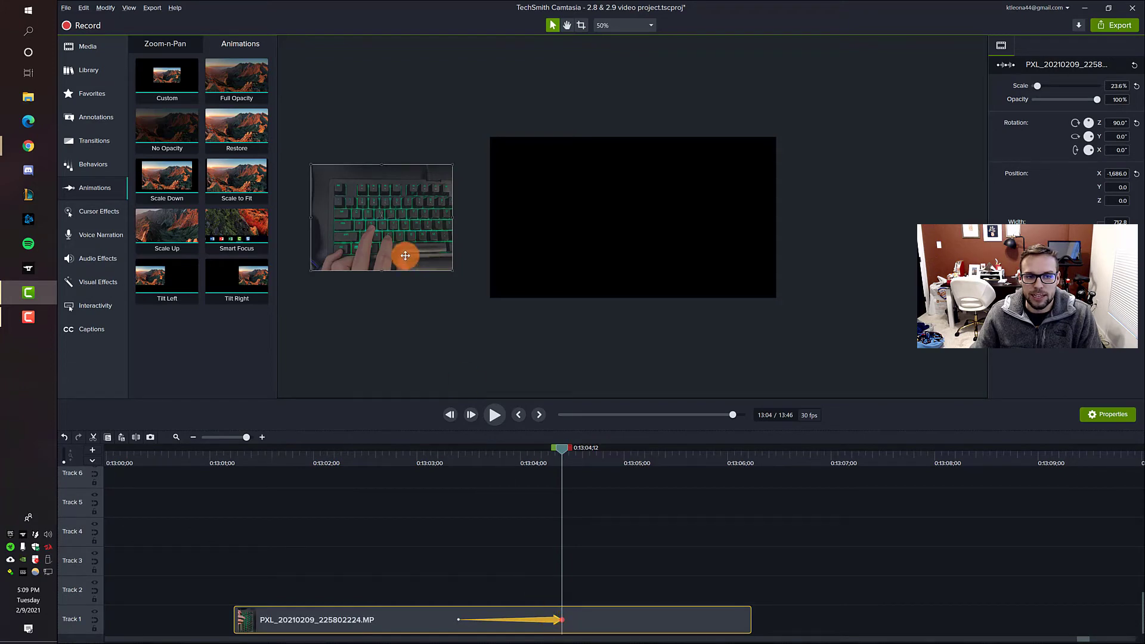
{"action": "left_click_drag", "start_coordinate": [405, 256], "coordinate": [693, 248]}
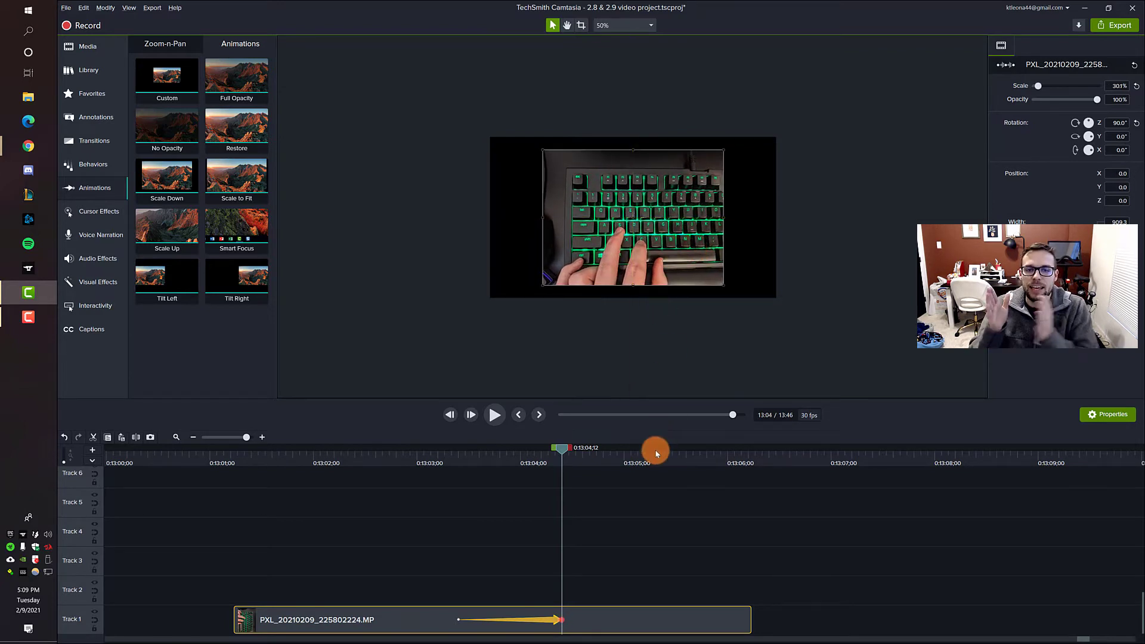
{"action": "mouse_move", "coordinate": [559, 452]}
{"action": "left_mouse_down"}
{"action": "mouse_move", "coordinate": [431, 456]}
{"action": "mouse_move", "coordinate": [501, 453]}
{"action": "mouse_move", "coordinate": [568, 471]}
{"action": "left_mouse_up"}
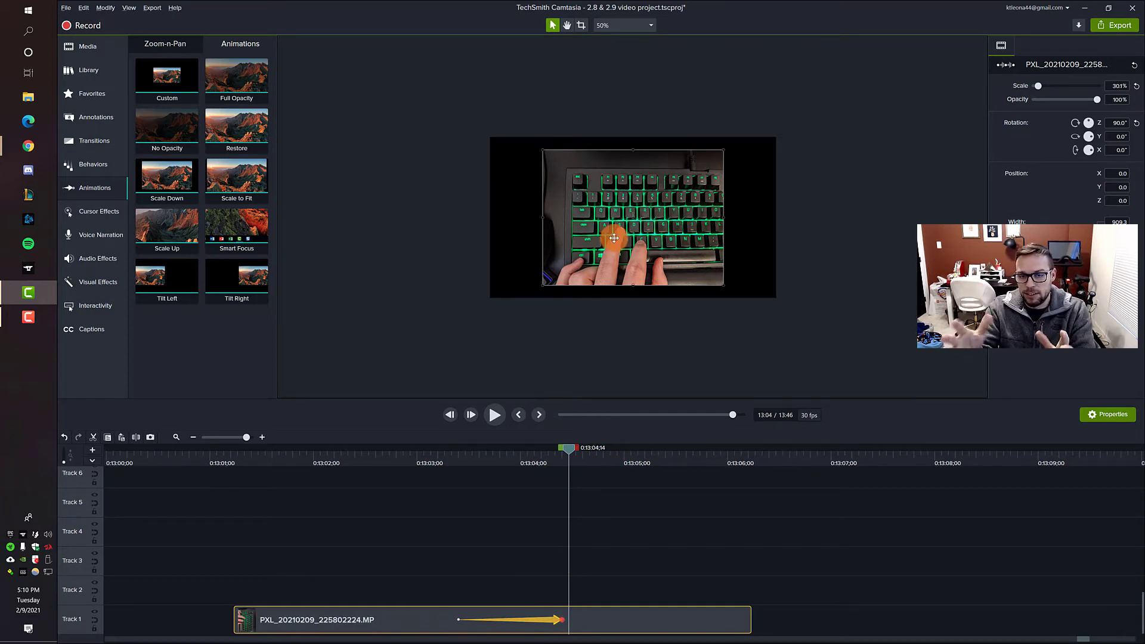
Play back the keyboard image animation from just before the clip's start at 0:13:01;04.
{"action": "left_click_drag", "start_coordinate": [571, 453], "coordinate": [334, 459]}
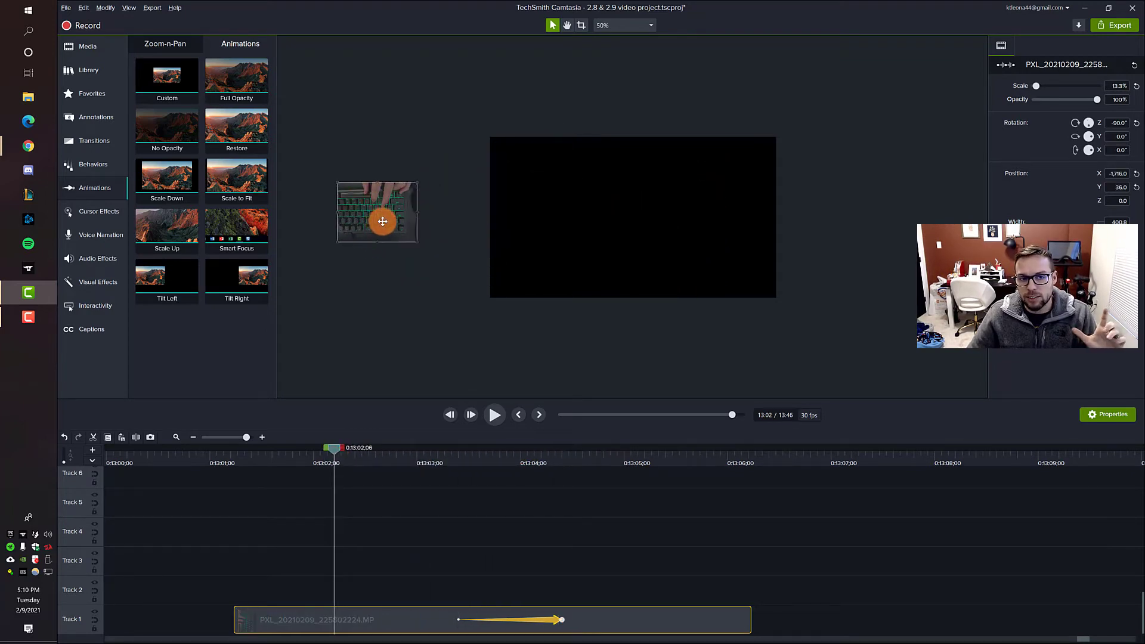
{"action": "left_click_drag", "start_coordinate": [331, 450], "coordinate": [223, 463]}
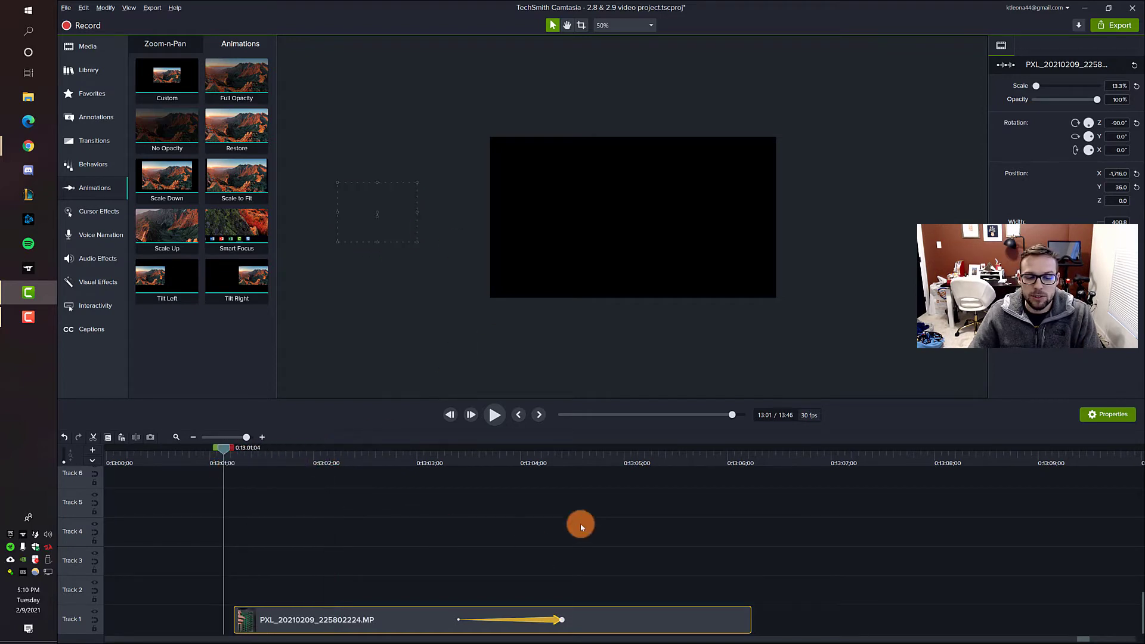
{"action": "left_click", "coordinate": [496, 419]}
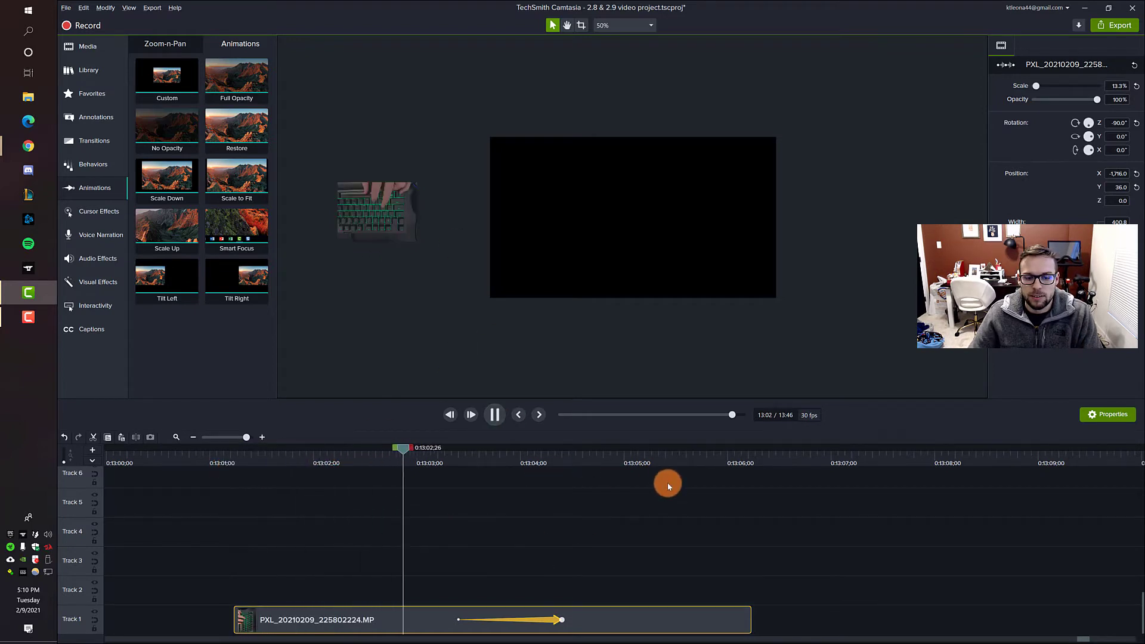
{"action": "left_click", "coordinate": [494, 421]}
Enlarge the canvas view to 175% and replay the keyboard image animation from 0:13:02;06.
{"action": "left_click", "coordinate": [789, 328]}
{"action": "scroll", "coordinate": [789, 285], "scroll_direction": "up", "scroll_amount": 3, "text": "ctrl"}
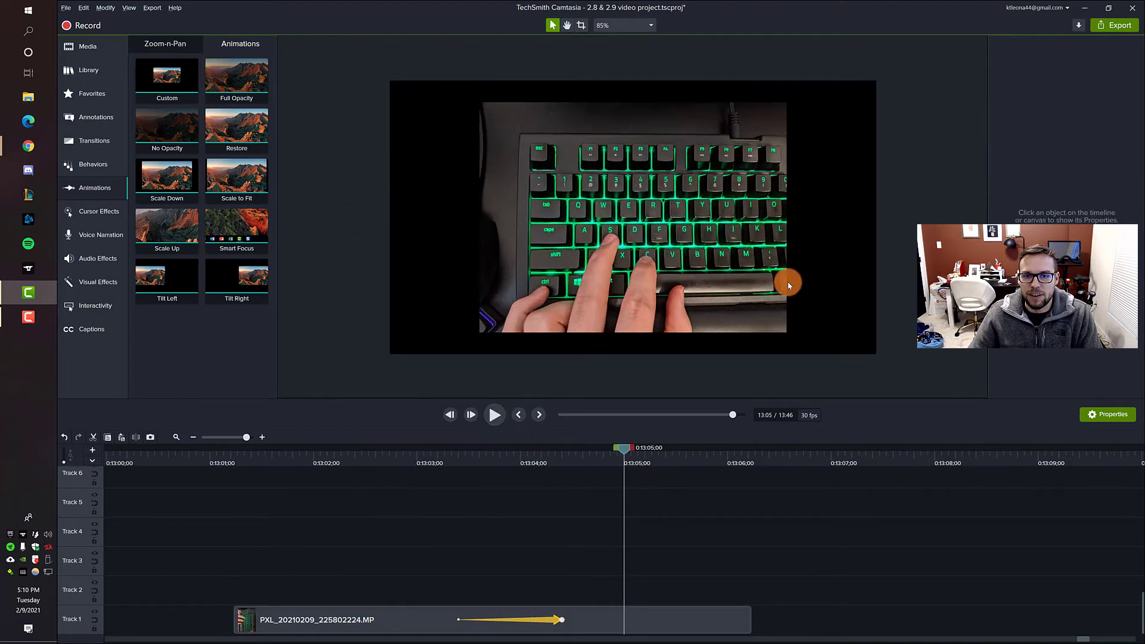
{"action": "scroll", "coordinate": [789, 286], "scroll_direction": "up", "scroll_amount": 1, "text": "ctrl"}
{"action": "scroll", "coordinate": [788, 285], "scroll_direction": "up", "scroll_amount": 2, "text": "ctrl"}
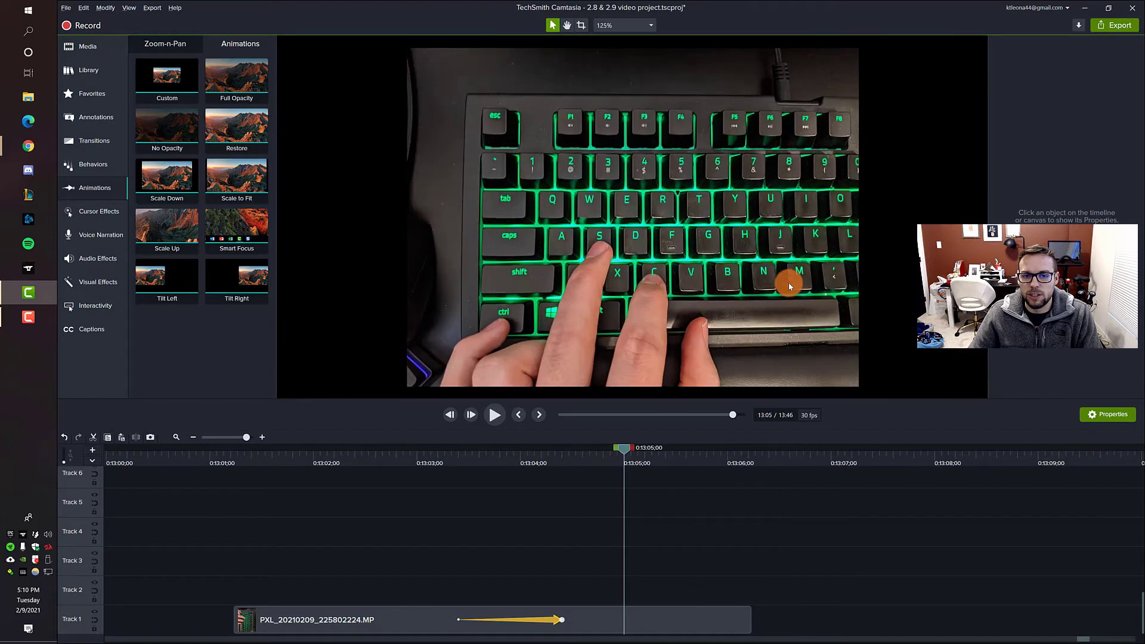
{"action": "left_click_drag", "start_coordinate": [624, 447], "coordinate": [334, 467]}
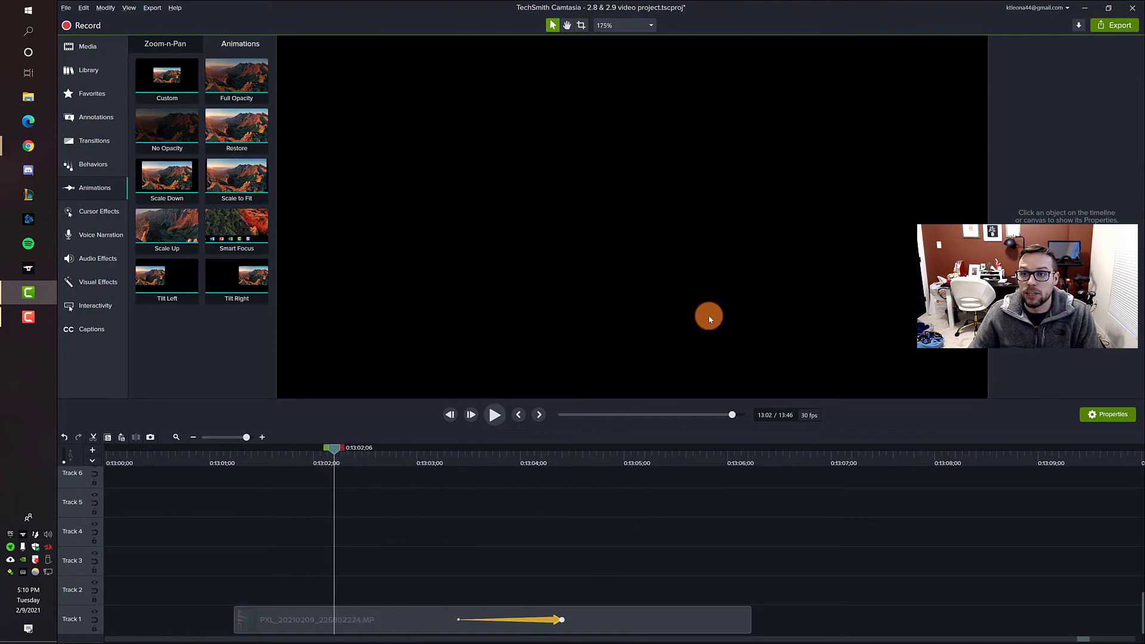
{"action": "key", "text": "space"}
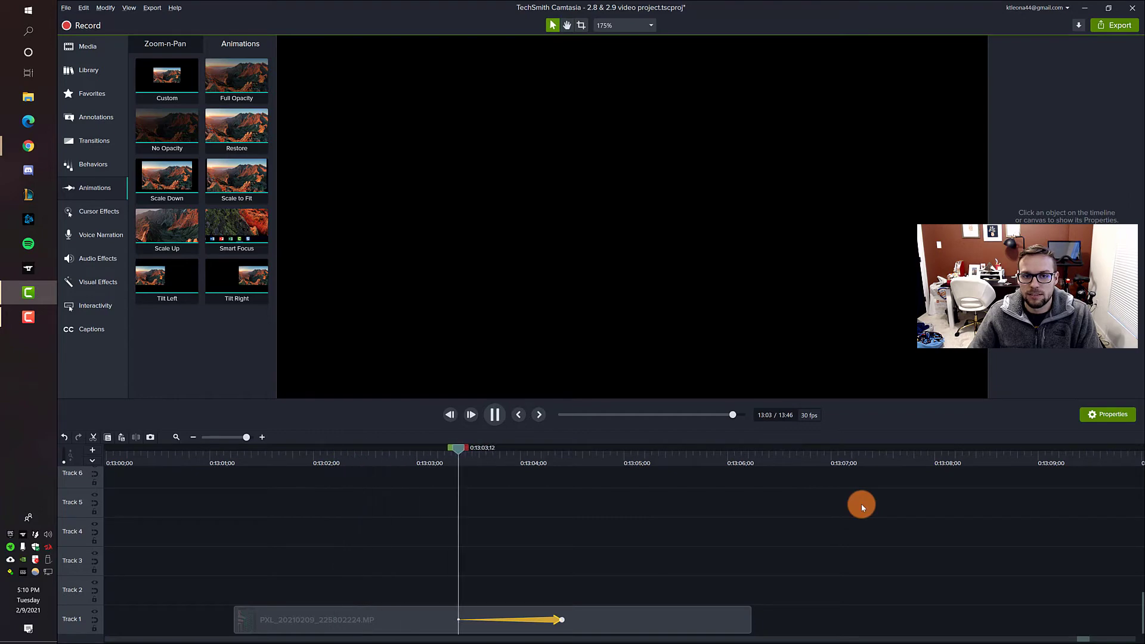
{"action": "key", "text": "space"}
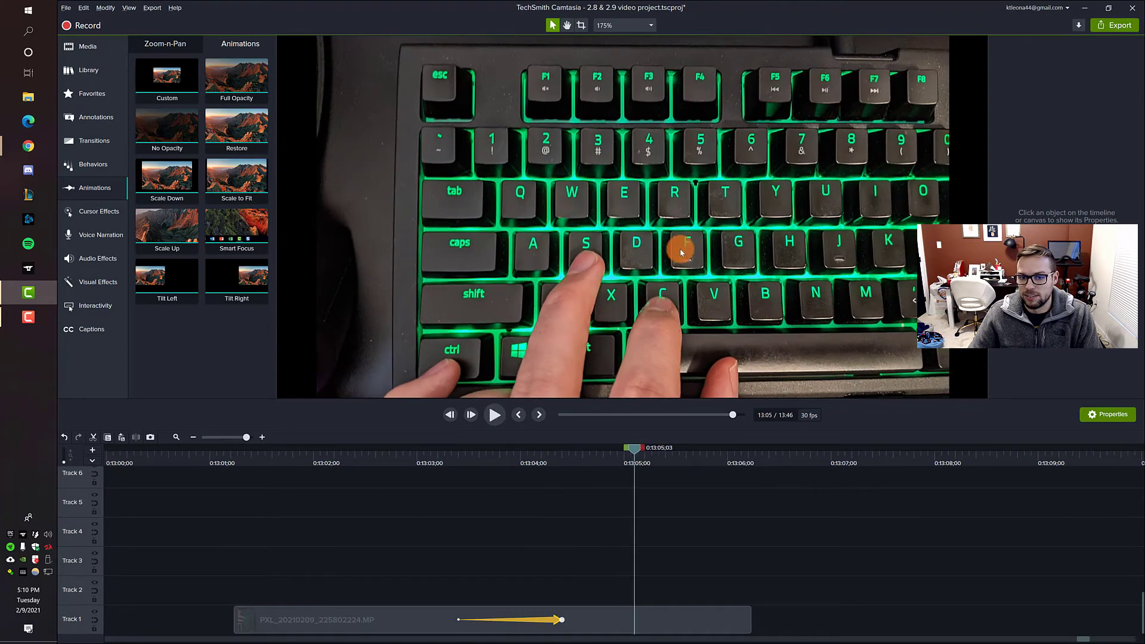
Review the keyboard image's size, rotation and position before the animation and at its end point.
{"action": "scroll", "coordinate": [692, 250], "scroll_direction": "down", "scroll_amount": 2}
{"action": "scroll", "coordinate": [692, 243], "scroll_direction": "down", "scroll_amount": 1}
{"action": "scroll", "coordinate": [696, 243], "scroll_direction": "up", "scroll_amount": 1}
{"action": "scroll", "coordinate": [696, 243], "scroll_direction": "down", "scroll_amount": 1}
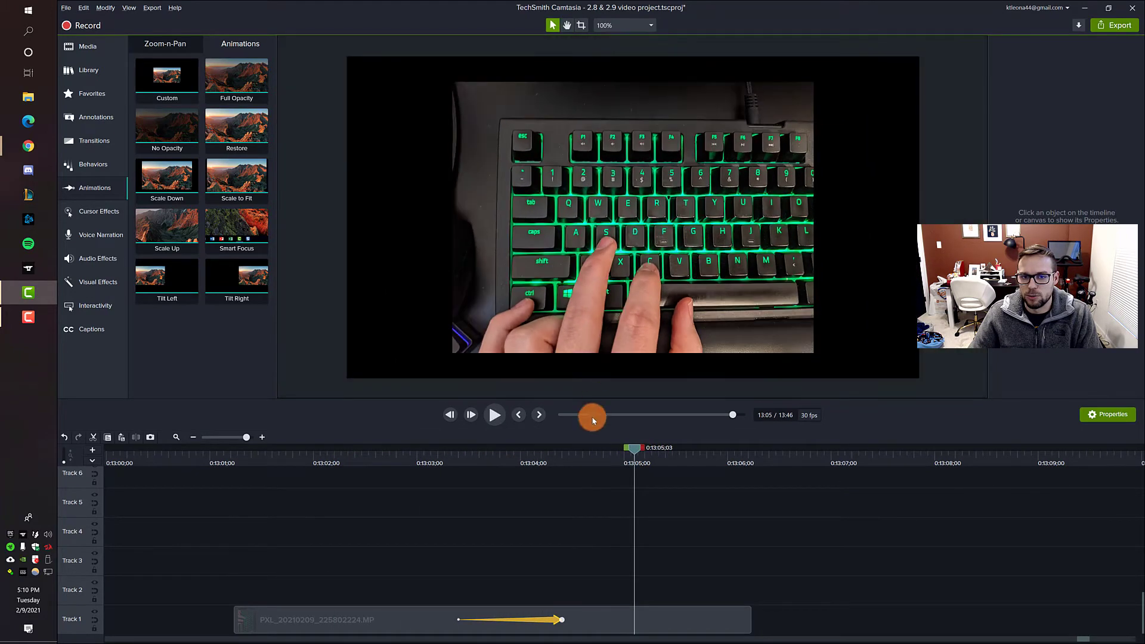
{"action": "left_click_drag", "start_coordinate": [637, 450], "coordinate": [382, 459]}
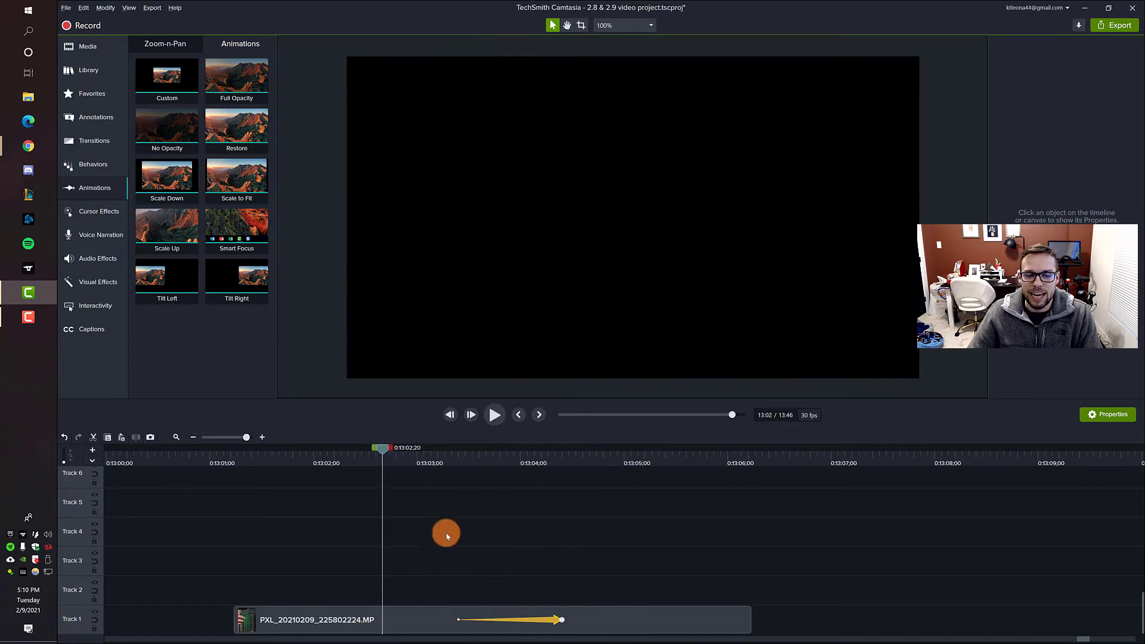
{"action": "left_click", "coordinate": [408, 623]}
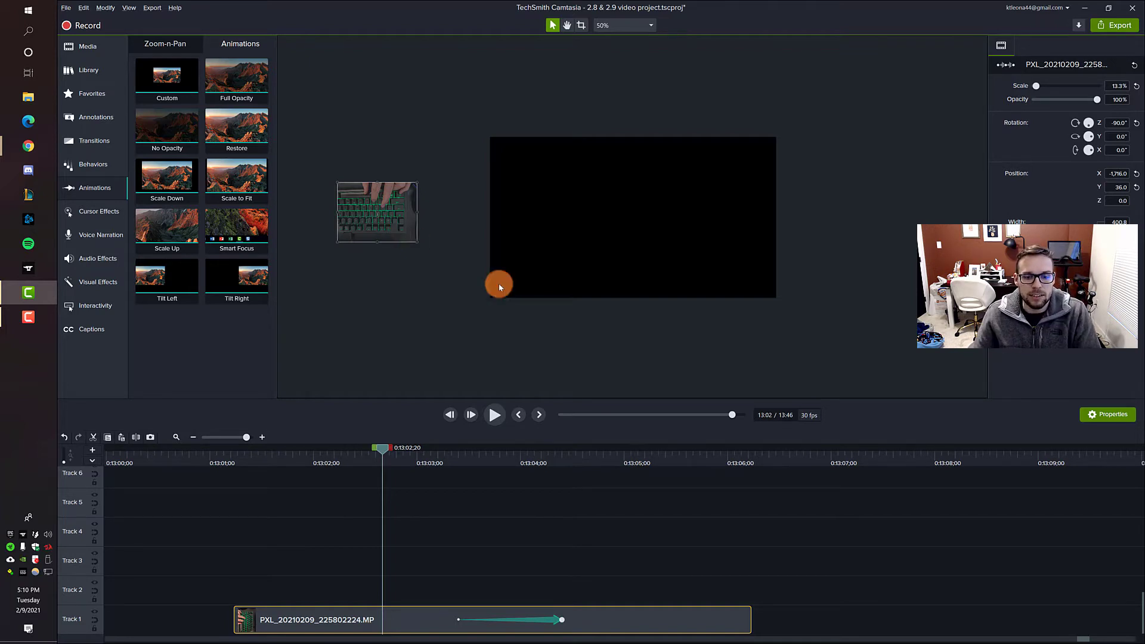
{"action": "left_click", "coordinate": [561, 620]}
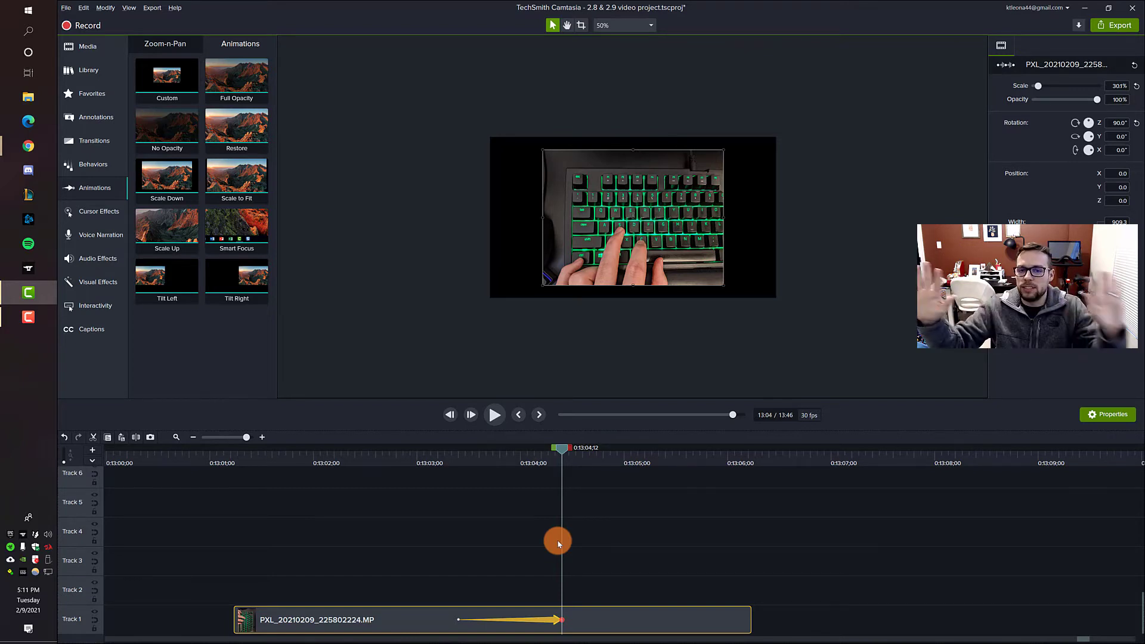
{"action": "left_click", "coordinate": [713, 546]}
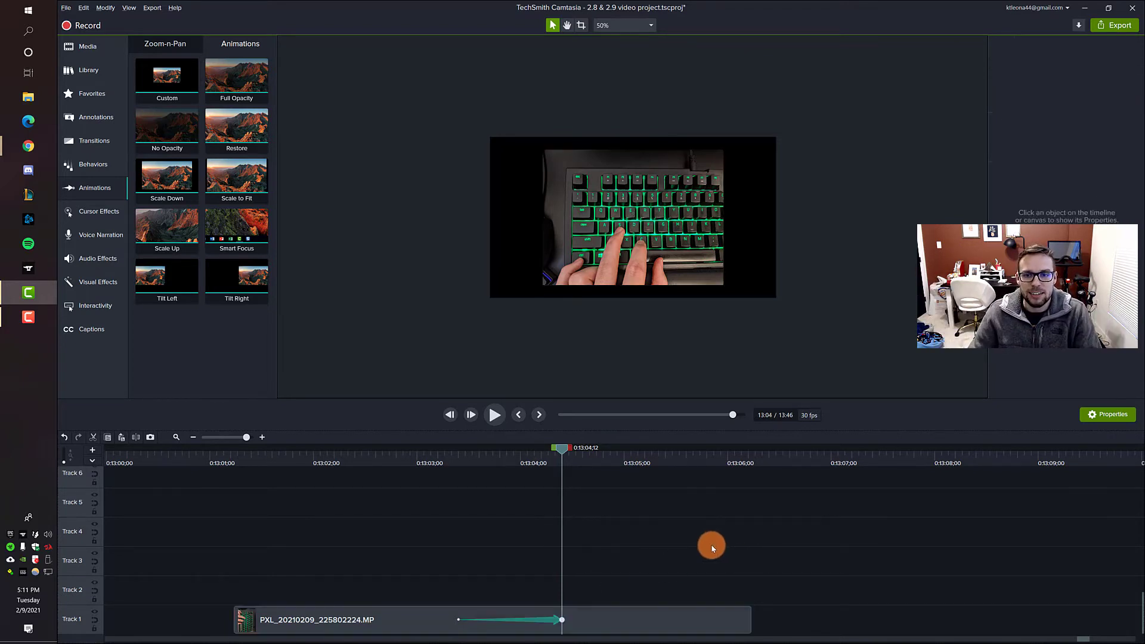
Add the orange star shape to Track 2 after the animation and extend the keyboard clip to end with it.
{"action": "left_click", "coordinate": [96, 115]}
{"action": "left_click", "coordinate": [190, 46]}
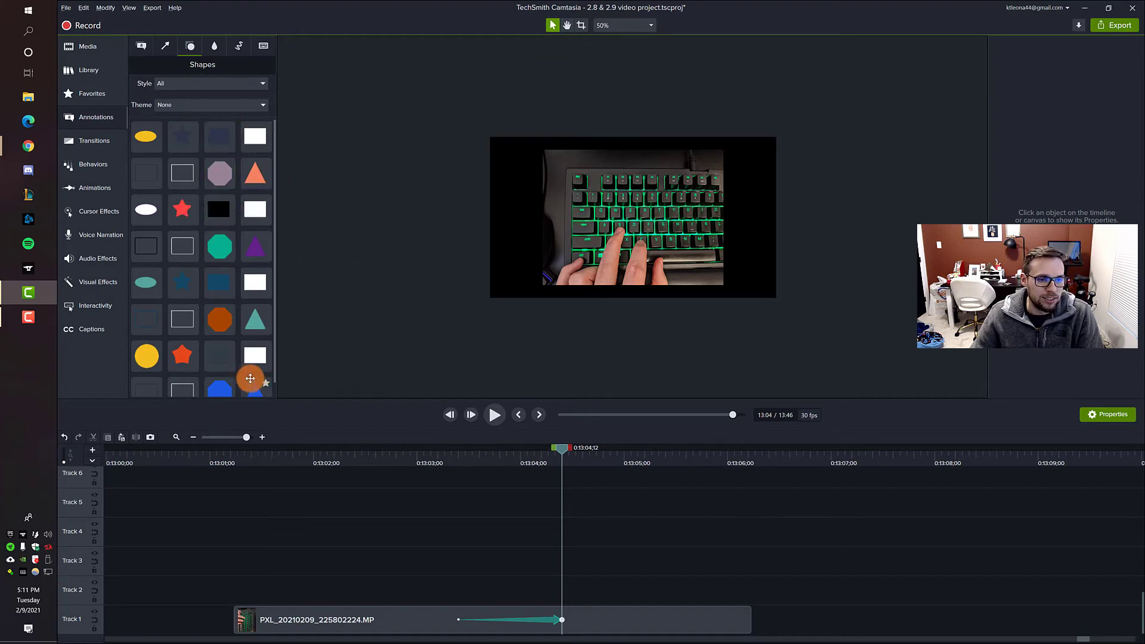
{"action": "left_click_drag", "start_coordinate": [182, 355], "coordinate": [591, 590]}
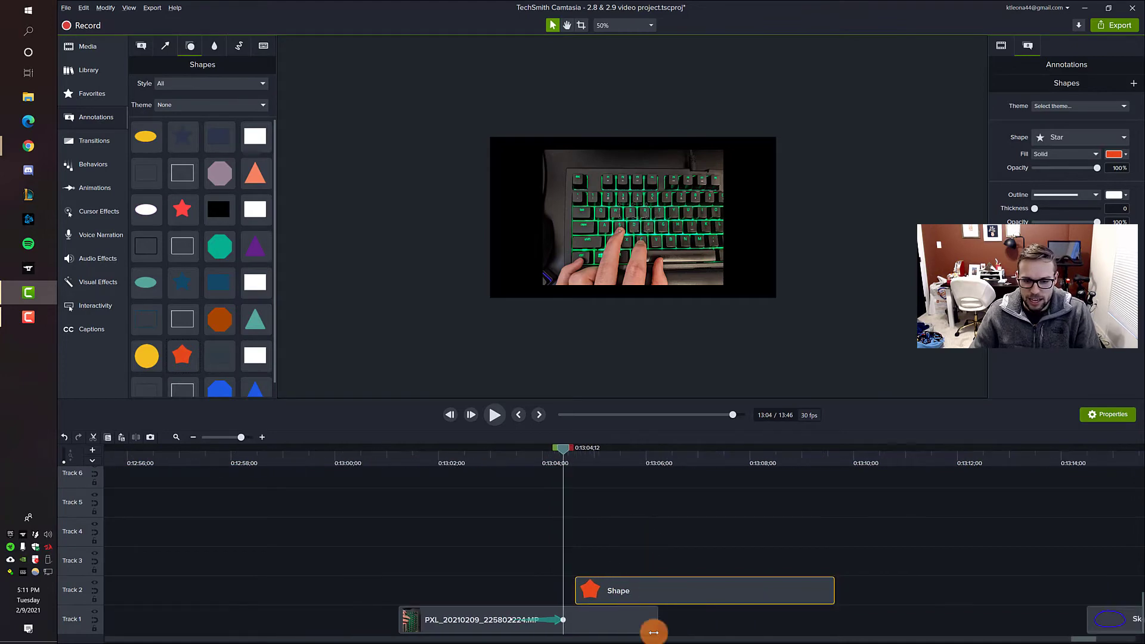
{"action": "left_click_drag", "start_coordinate": [657, 619], "coordinate": [834, 616]}
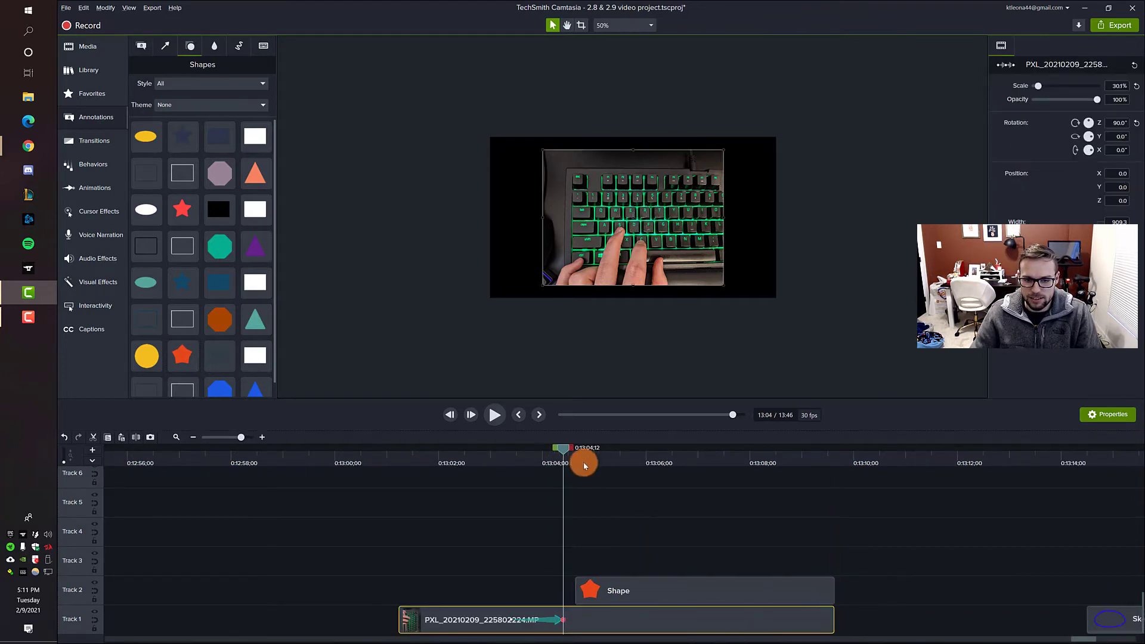
Resize the star shape at 0:13:06;07 and place it off the canvas, just beyond its right edge.
{"action": "left_click_drag", "start_coordinate": [565, 448], "coordinate": [658, 449]}
{"action": "left_click_drag", "start_coordinate": [638, 224], "coordinate": [956, 318]}
{"action": "left_click_drag", "start_coordinate": [919, 273], "coordinate": [903, 251]}
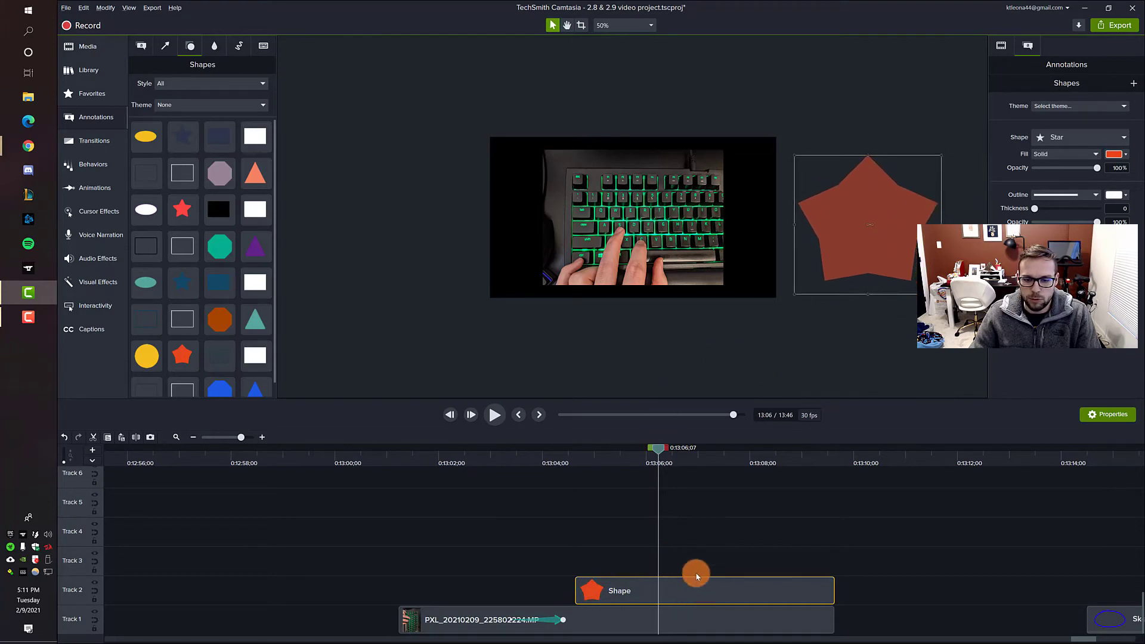
Move the keyboard clip up to Track 3 and enlarge the star until it reaches the canvas's right edge.
{"action": "left_click_drag", "start_coordinate": [695, 618], "coordinate": [709, 563]}
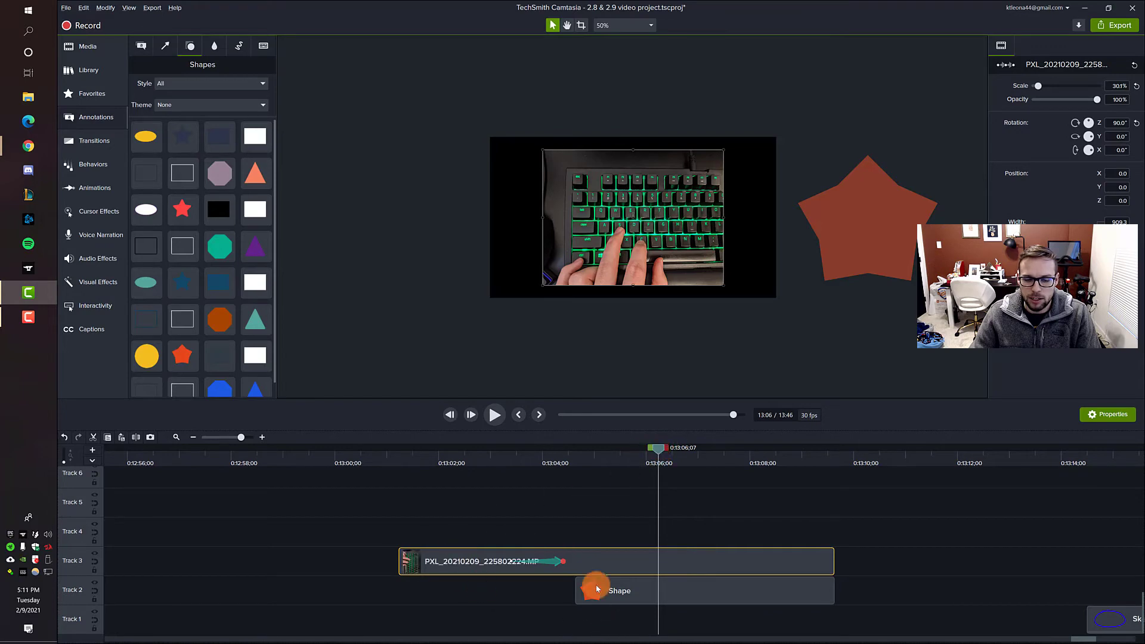
{"action": "left_click", "coordinate": [879, 229]}
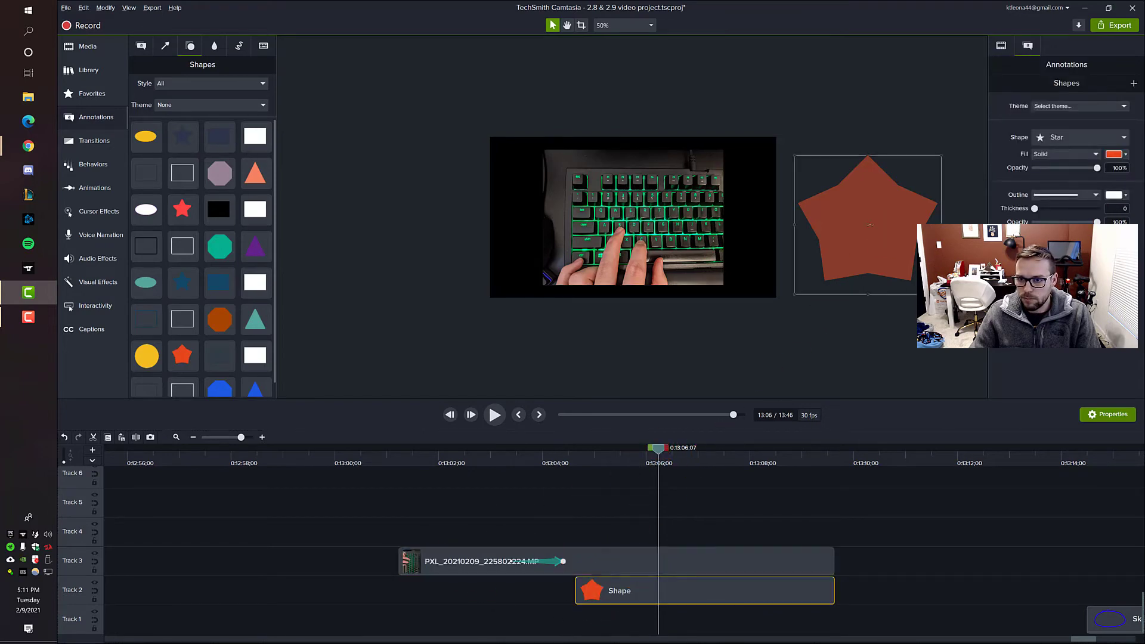
{"action": "left_click_drag", "start_coordinate": [942, 294], "coordinate": [977, 321]}
{"action": "left_click_drag", "start_coordinate": [920, 269], "coordinate": [903, 251]}
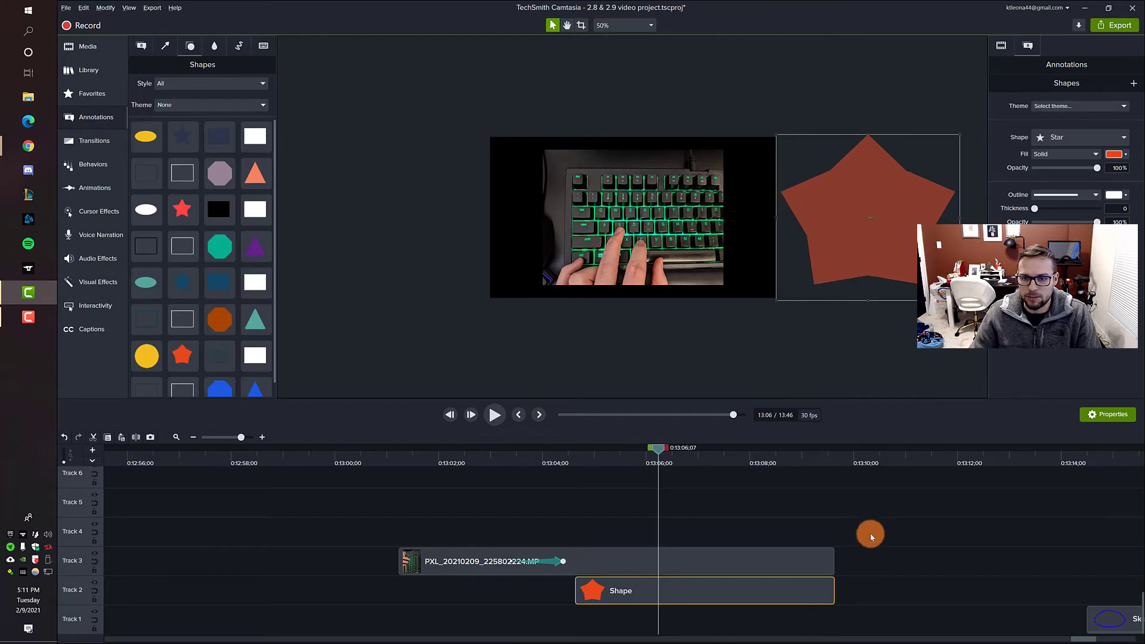
Animate the star on Track 2 up to 0:13:09;09 so it ends upside down off the left side of the canvas.
{"action": "left_click_drag", "start_coordinate": [657, 451], "coordinate": [618, 453]}
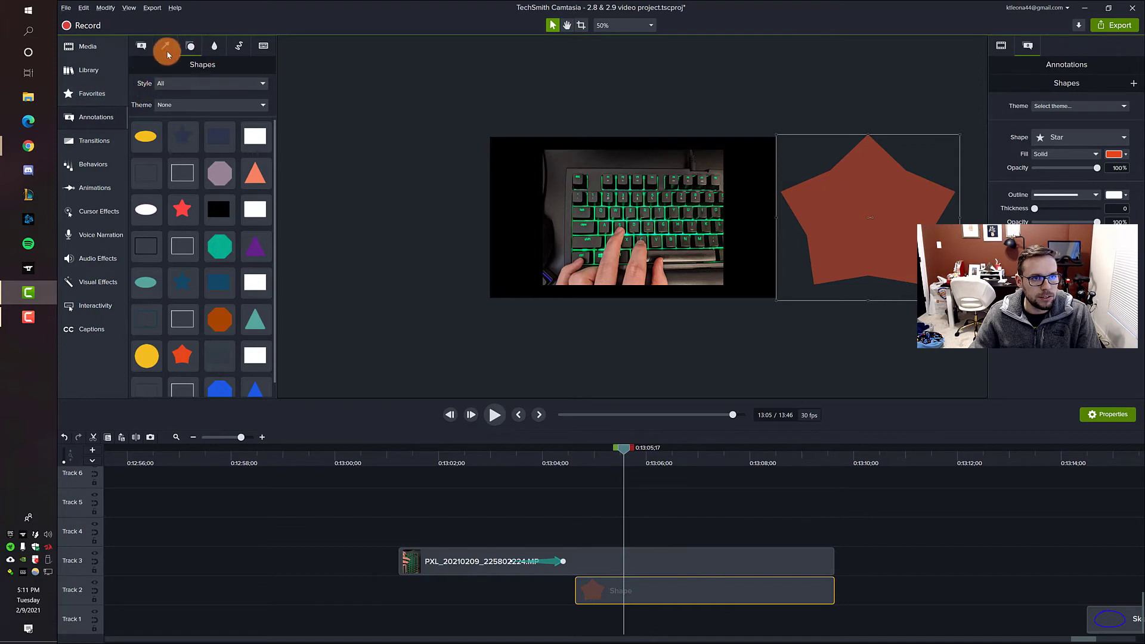
{"action": "left_click", "coordinate": [108, 189]}
{"action": "left_click_drag", "start_coordinate": [236, 74], "coordinate": [816, 590]}
{"action": "left_click_drag", "start_coordinate": [870, 249], "coordinate": [378, 216]}
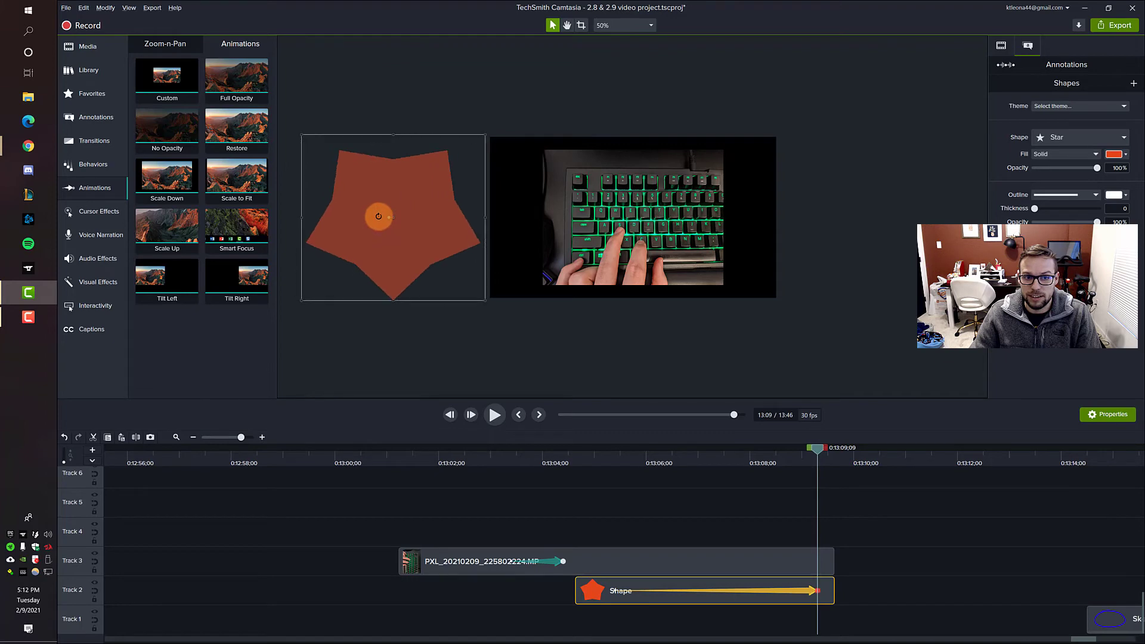
Play the keyboard and star animations from about 0:13:01 with the canvas at 100%, and scrub back over the star's movement.
{"action": "left_click", "coordinate": [556, 354]}
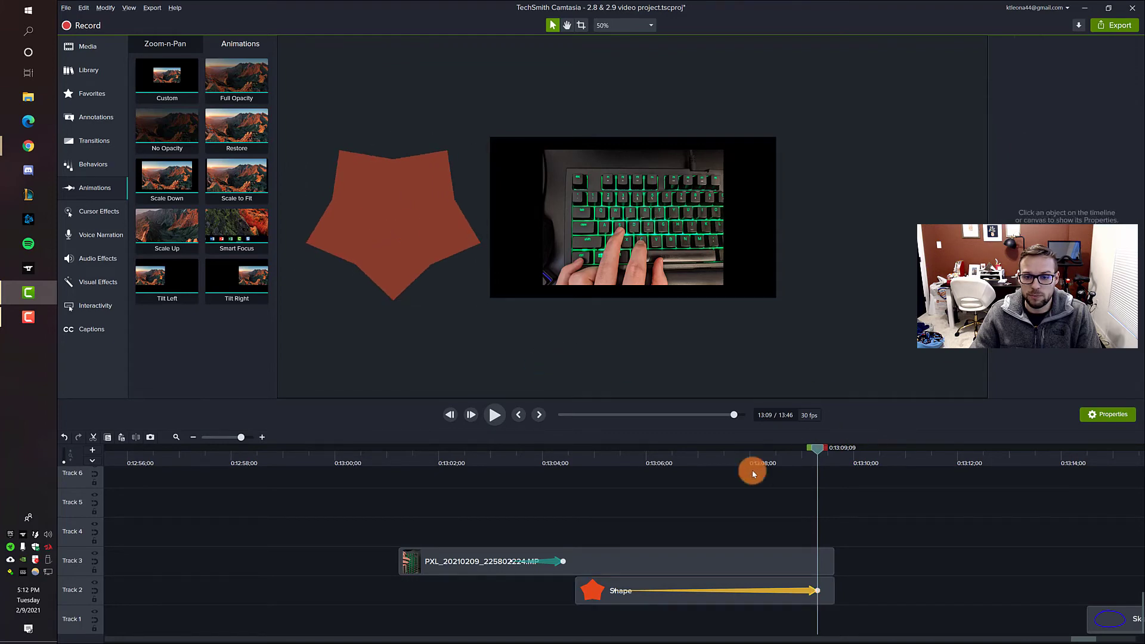
{"action": "left_click", "coordinate": [354, 463]}
{"action": "left_click_drag", "start_coordinate": [358, 450], "coordinate": [424, 453]}
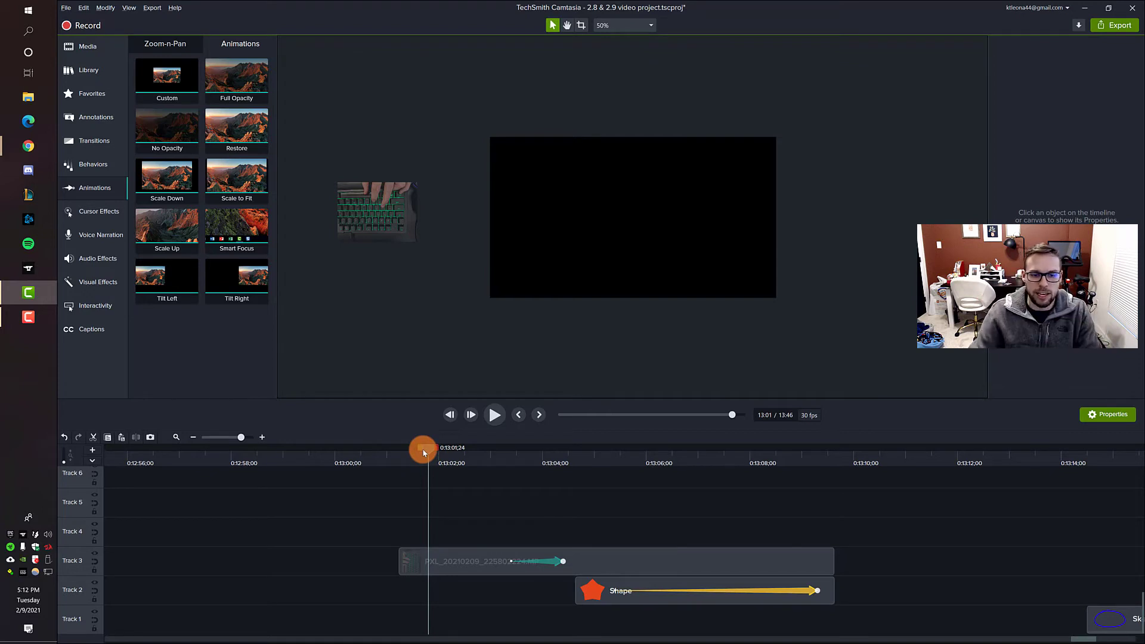
{"action": "scroll", "coordinate": [607, 292], "scroll_direction": "up", "scroll_amount": 5, "text": "ctrl"}
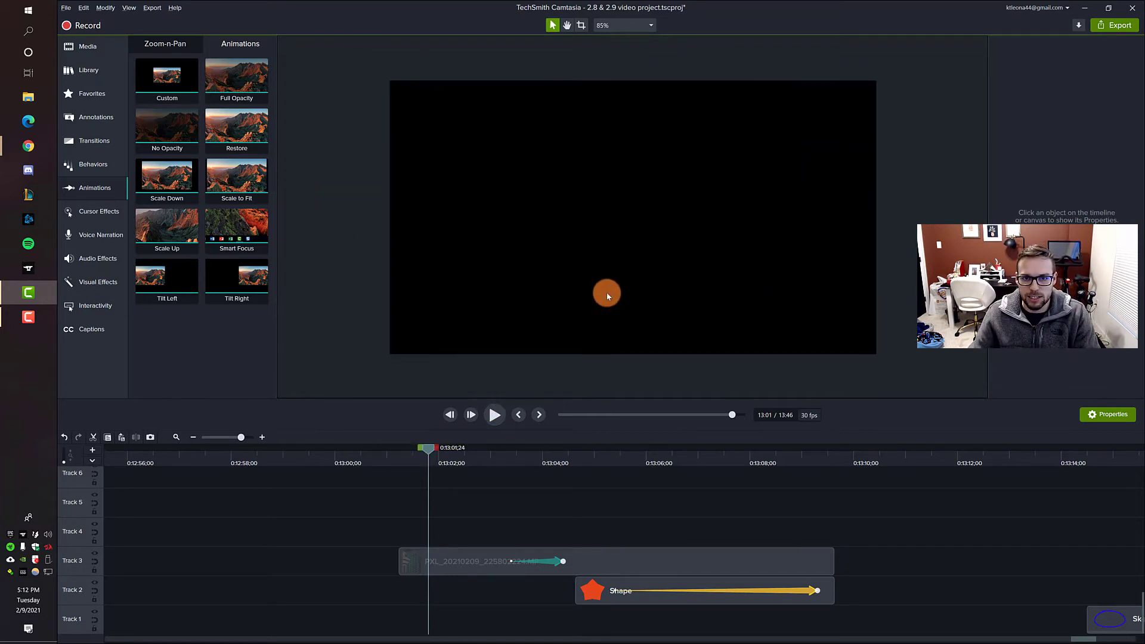
{"action": "key", "text": "space"}
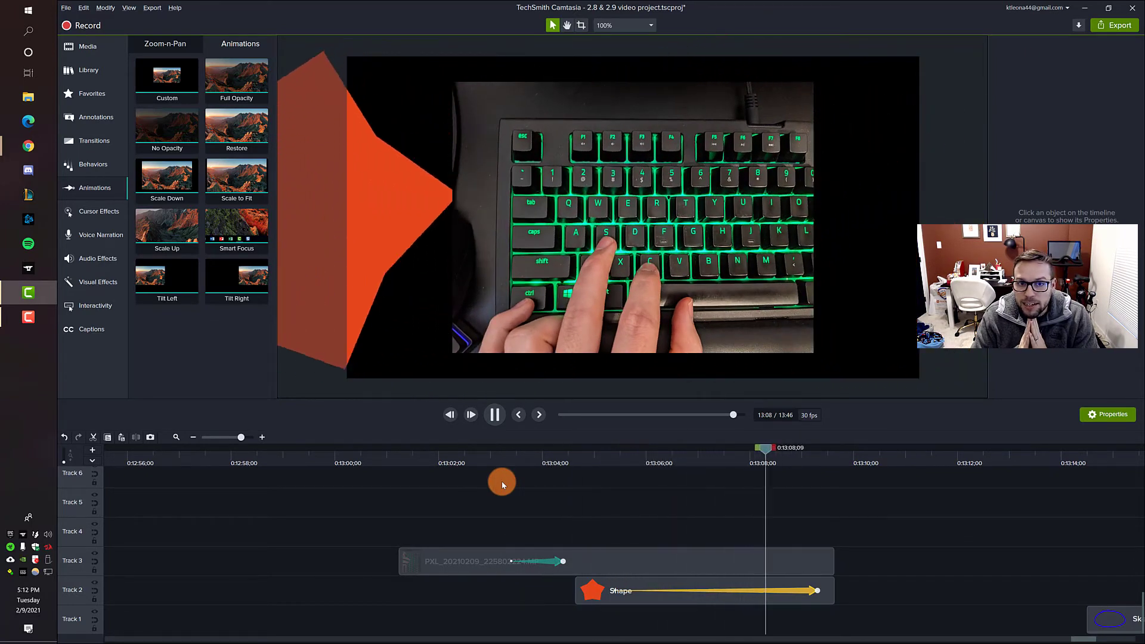
{"action": "key", "text": "space"}
{"action": "left_click_drag", "start_coordinate": [725, 464], "coordinate": [750, 446]}
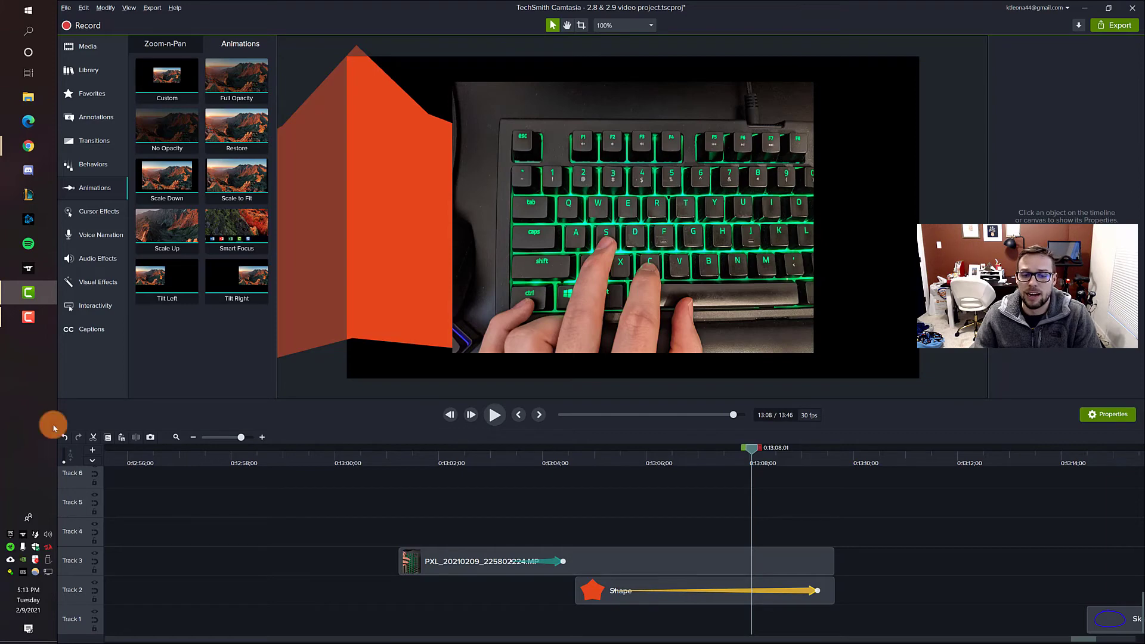
{"action": "left_click", "coordinate": [623, 524]}
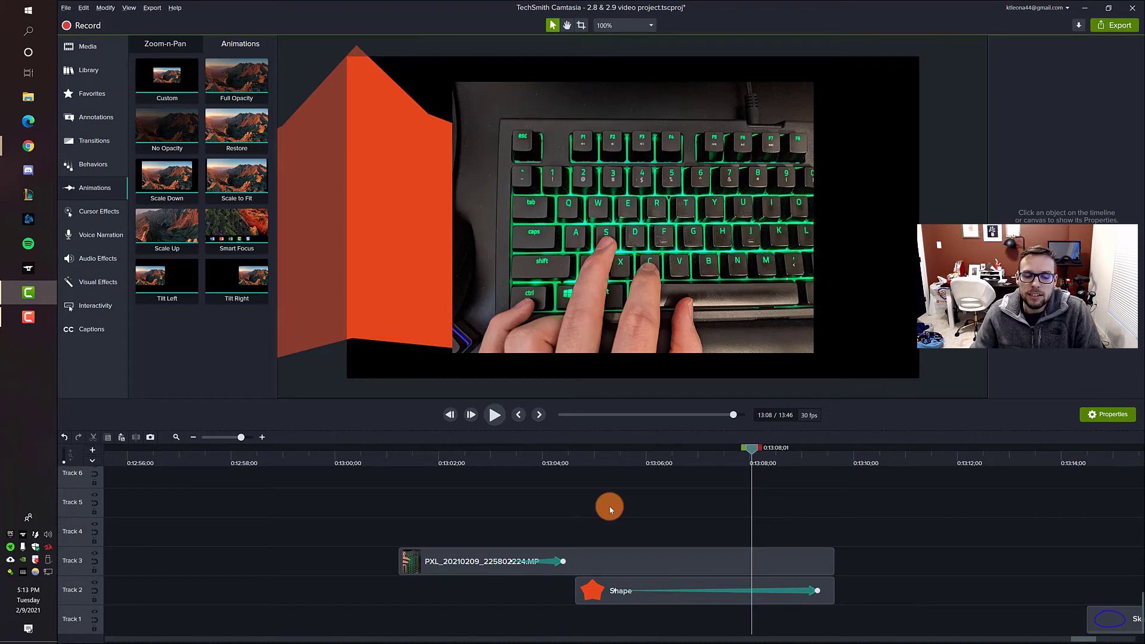
{"action": "left_click_drag", "start_coordinate": [751, 448], "coordinate": [692, 456]}
Extend the star clip's start to just before the keyboard animation ends, and trim the keyboard clip to start just before its animation.
{"action": "left_click", "coordinate": [559, 561]}
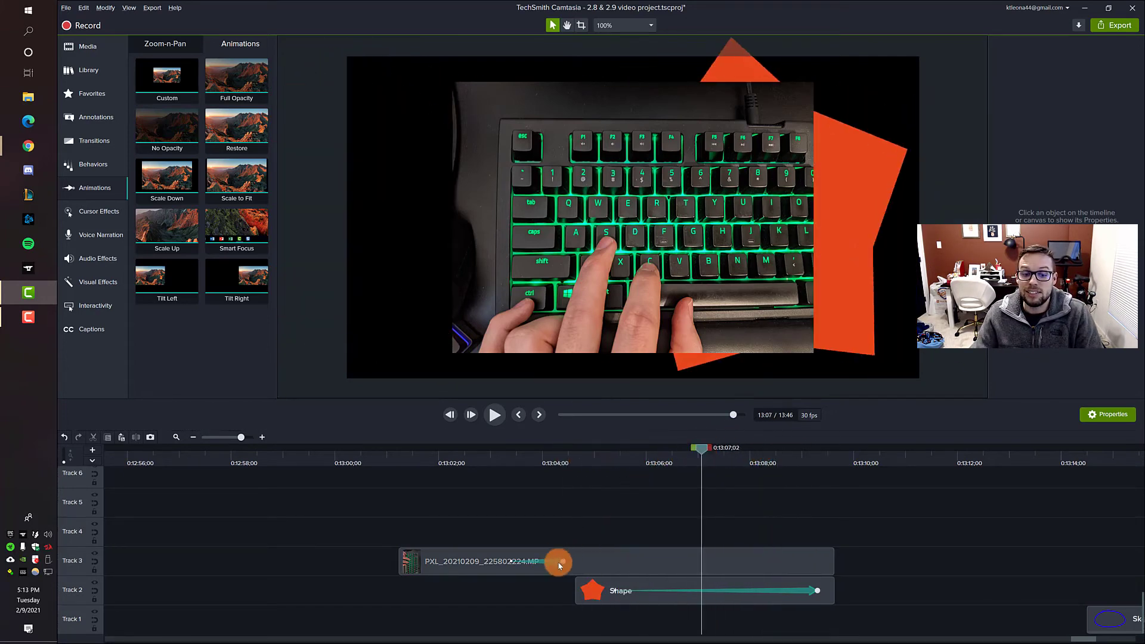
{"action": "left_click_drag", "start_coordinate": [577, 589], "coordinate": [540, 591]}
{"action": "left_click_drag", "start_coordinate": [701, 448], "coordinate": [567, 464]}
{"action": "left_click", "coordinate": [425, 564]}
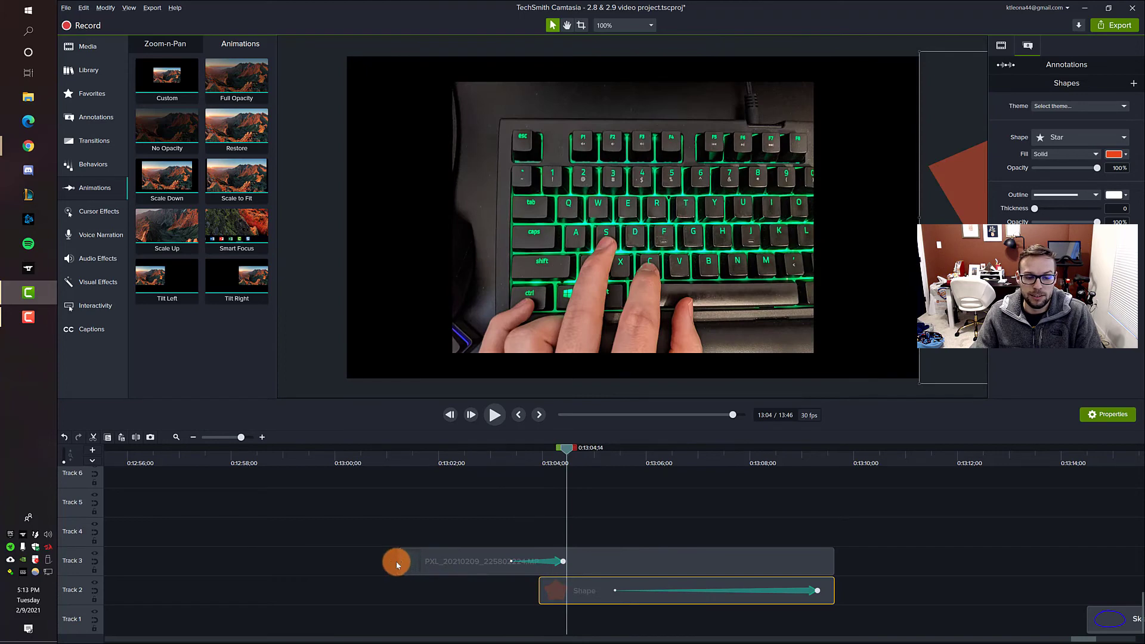
{"action": "left_click_drag", "start_coordinate": [401, 557], "coordinate": [509, 547]}
{"action": "left_click_drag", "start_coordinate": [568, 449], "coordinate": [481, 456]}
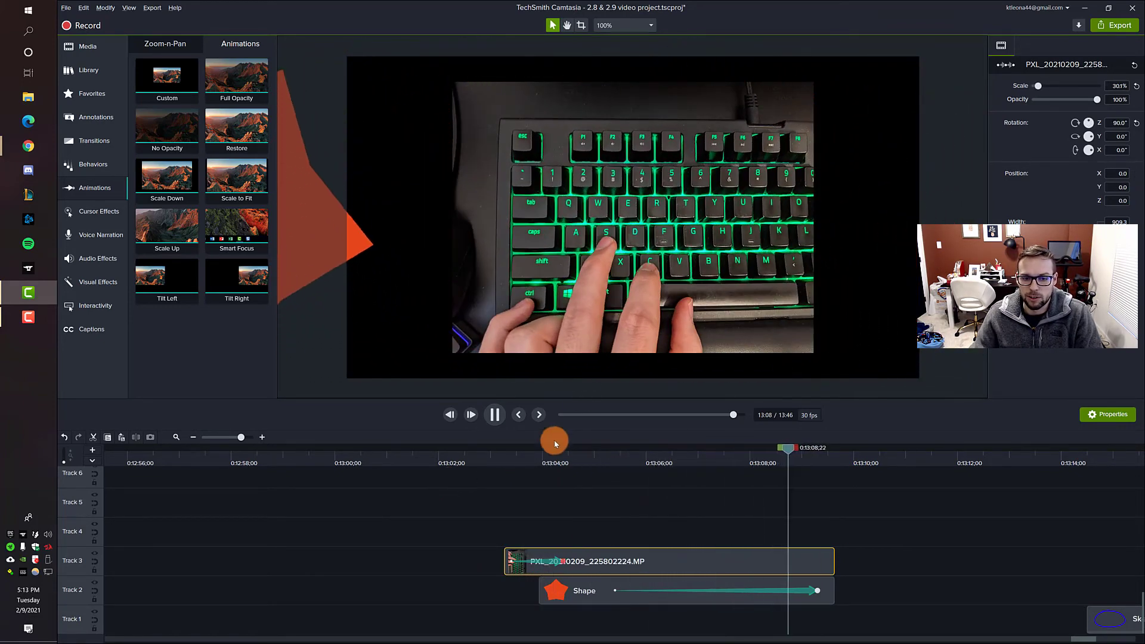
{"action": "left_click", "coordinate": [501, 412]}
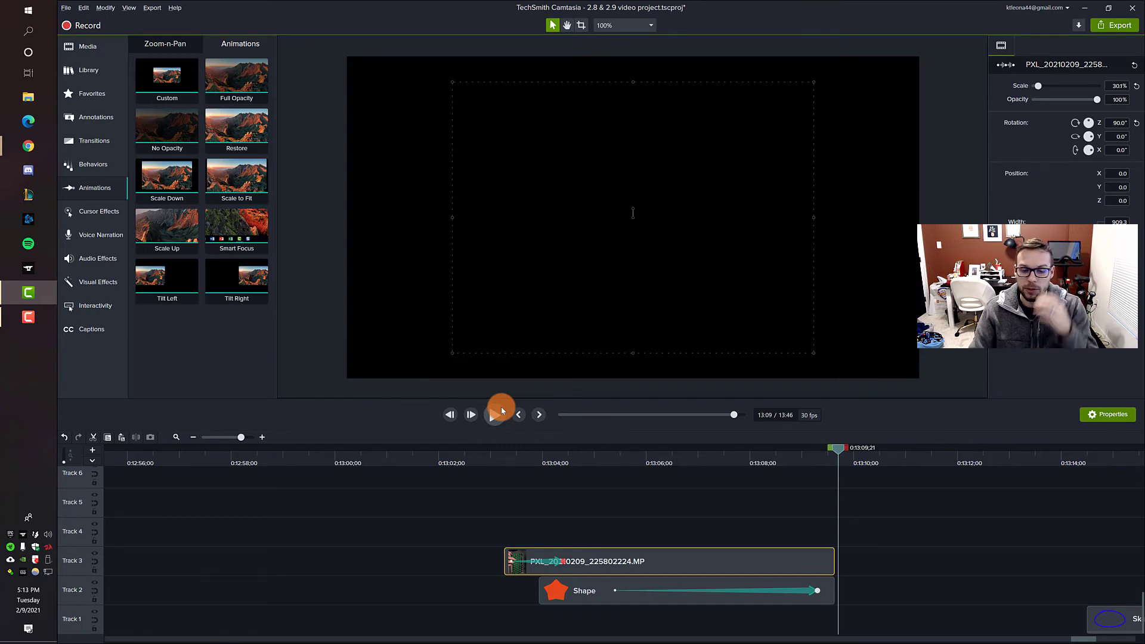
Group the keyboard and star clips into one, and expand and collapse the group to check its contents.
{"action": "left_click", "coordinate": [691, 504]}
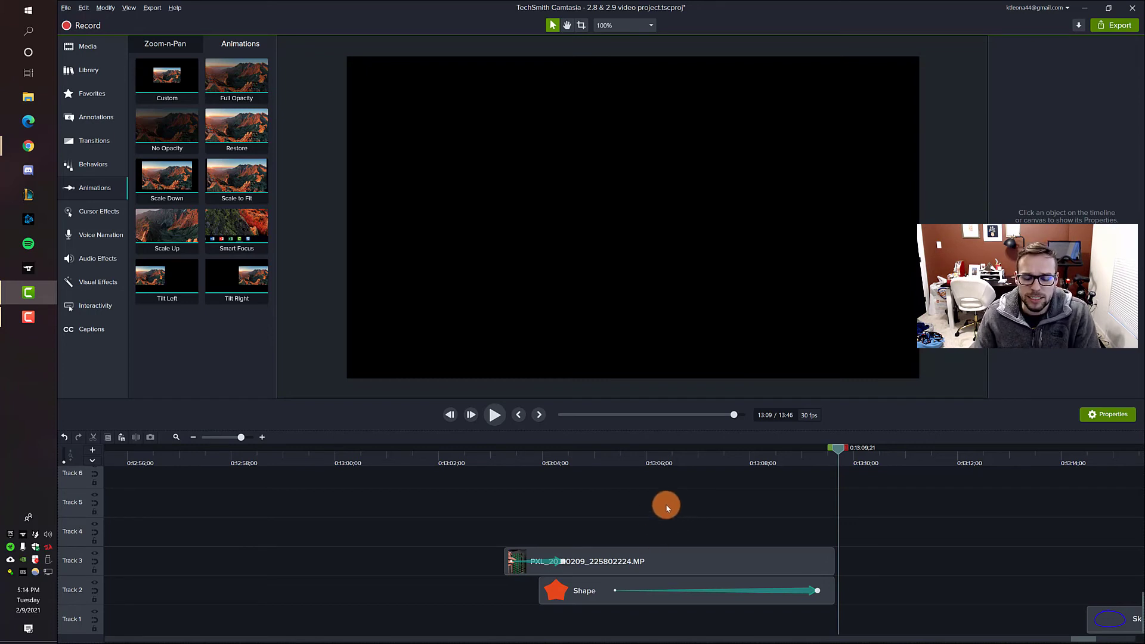
{"action": "left_click_drag", "start_coordinate": [655, 505], "coordinate": [732, 626]}
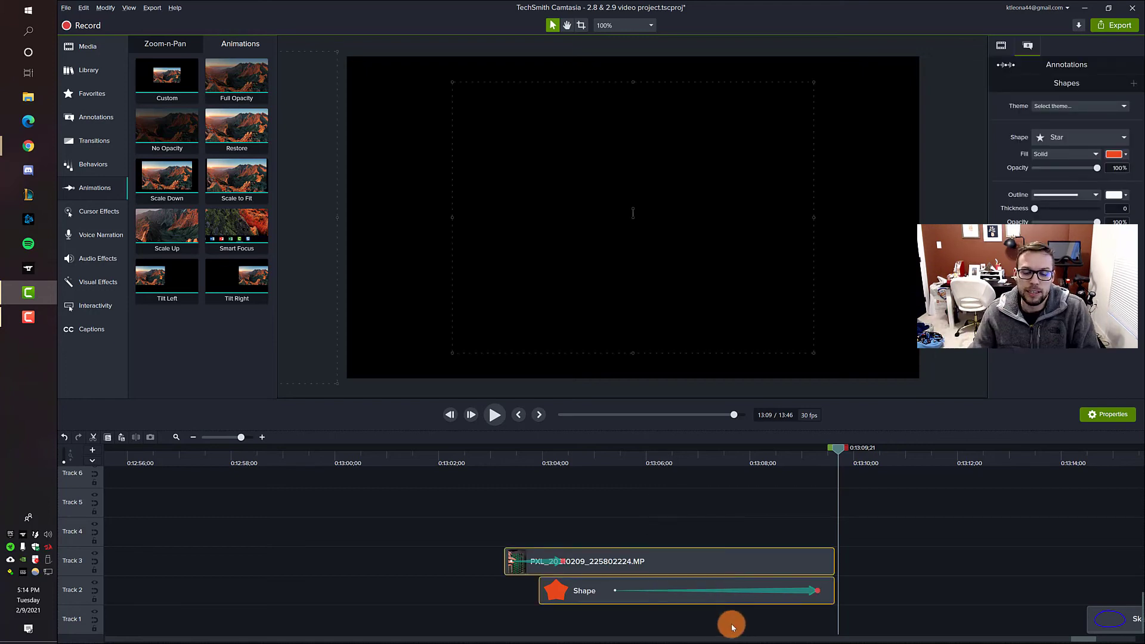
{"action": "right_click", "coordinate": [675, 560]}
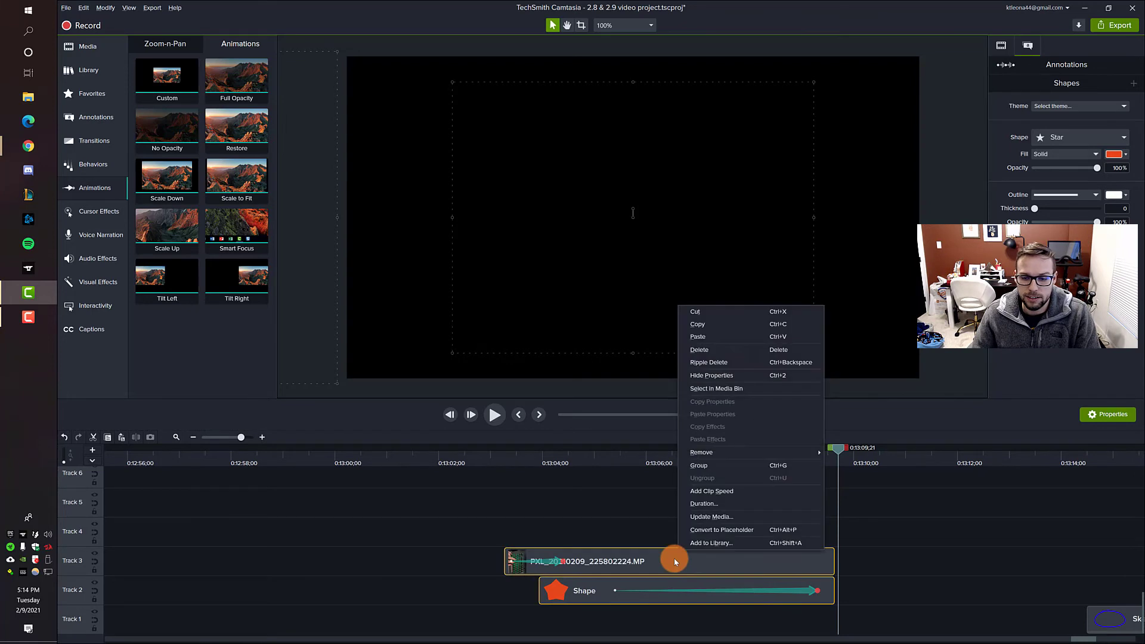
{"action": "left_click", "coordinate": [778, 472]}
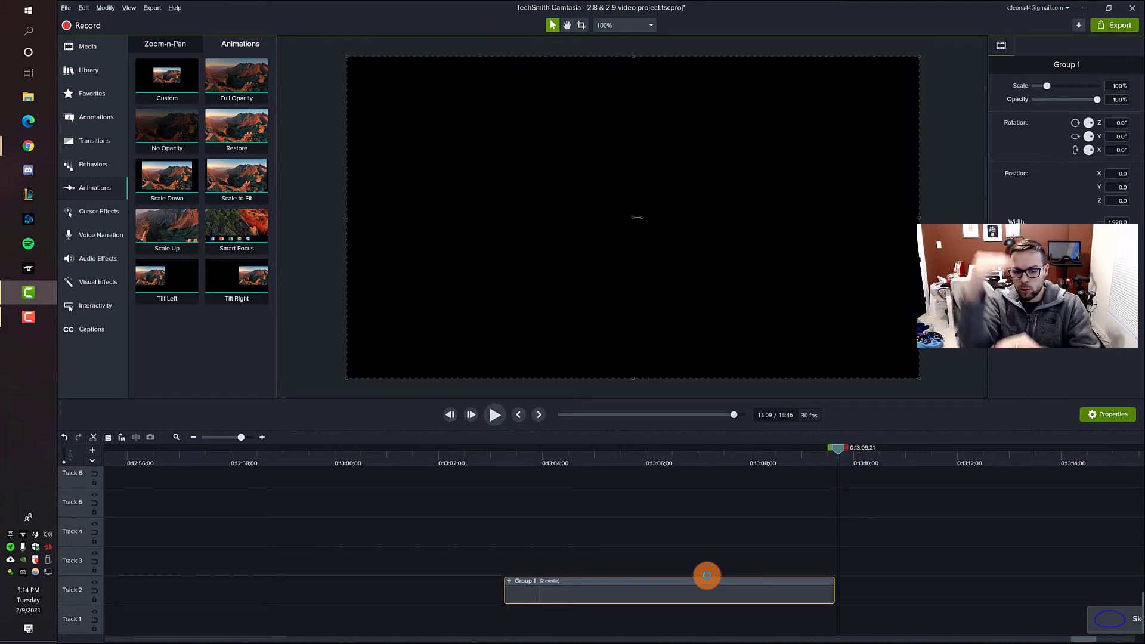
{"action": "left_click", "coordinate": [509, 581]}
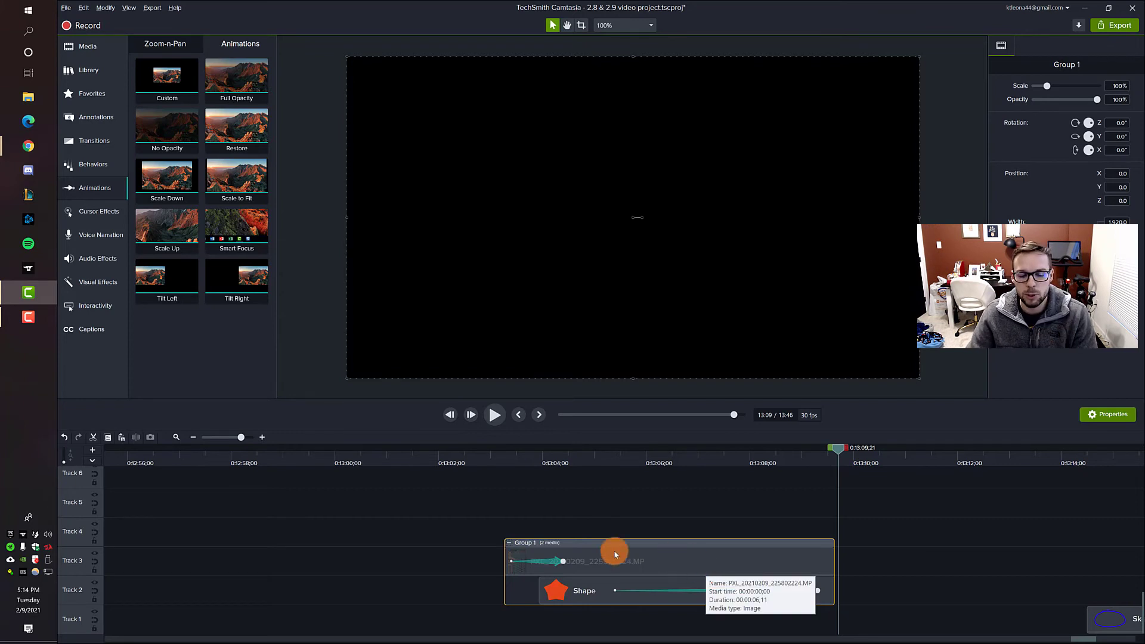
{"action": "left_click", "coordinate": [509, 543]}
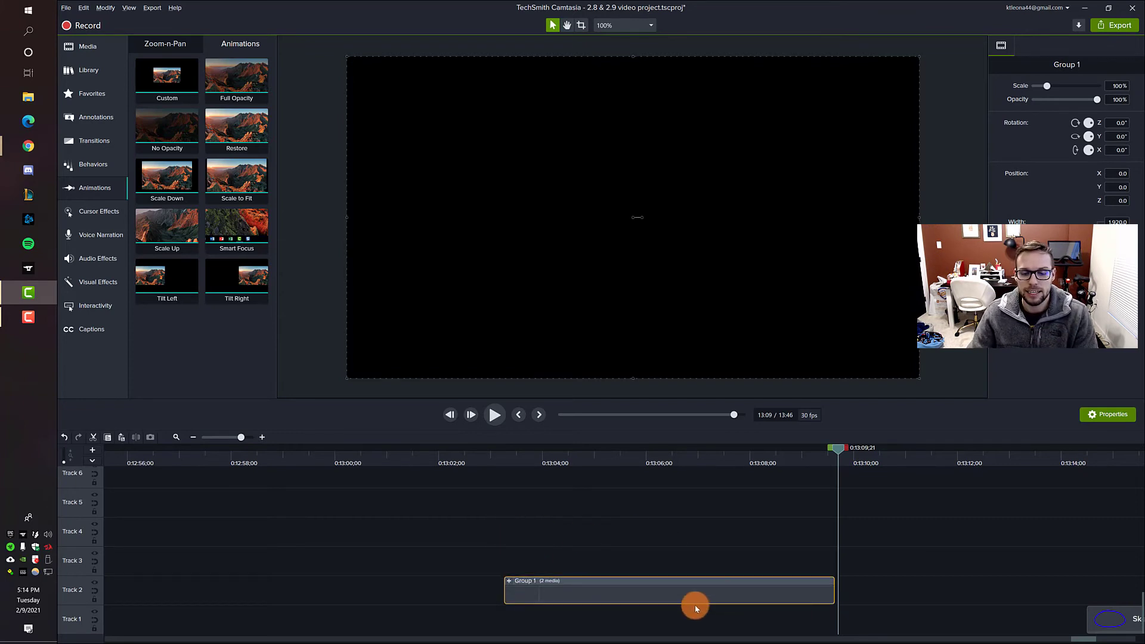
Add the grouped intro to the Teacher's Teacher library under the name New Intro, using the canvas size.
{"action": "right_click", "coordinate": [633, 590]}
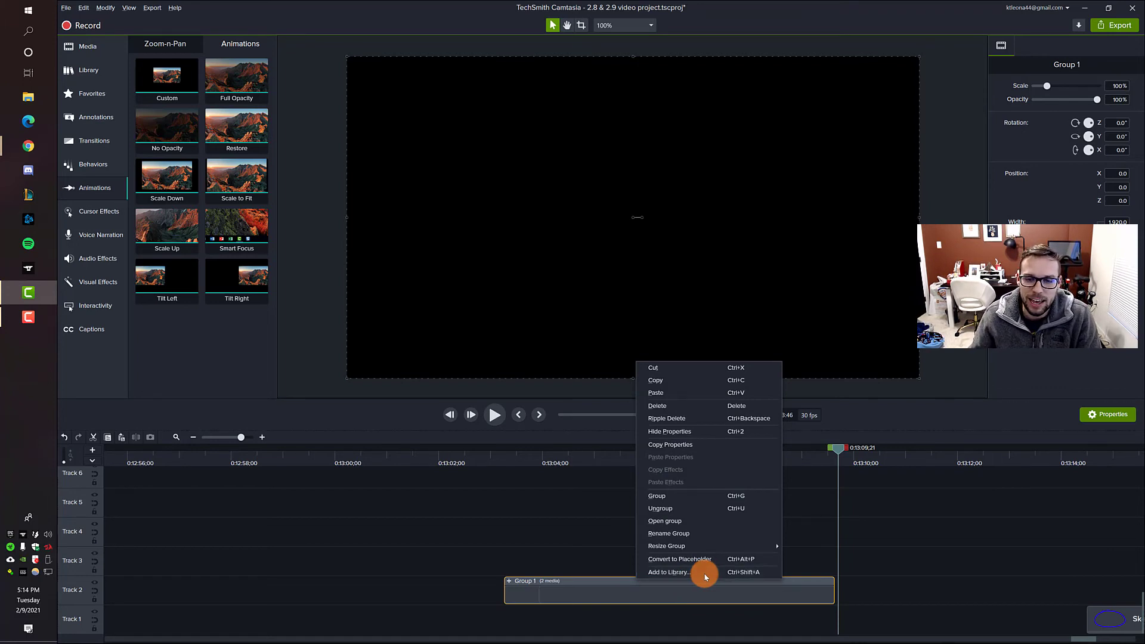
{"action": "left_click", "coordinate": [668, 572]}
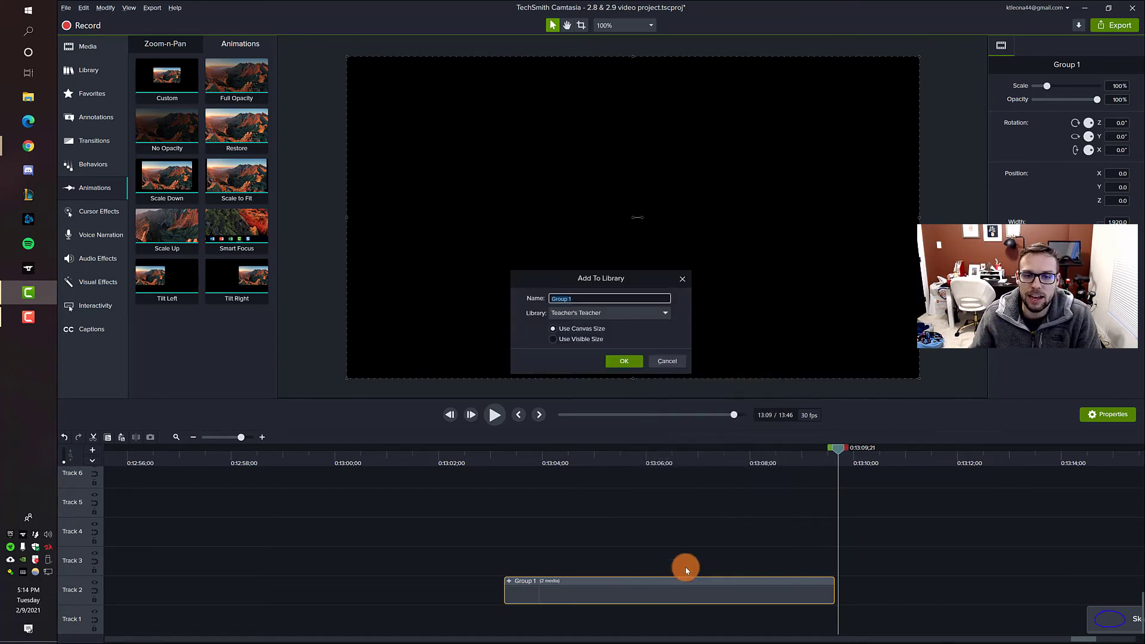
{"action": "left_click", "coordinate": [614, 312]}
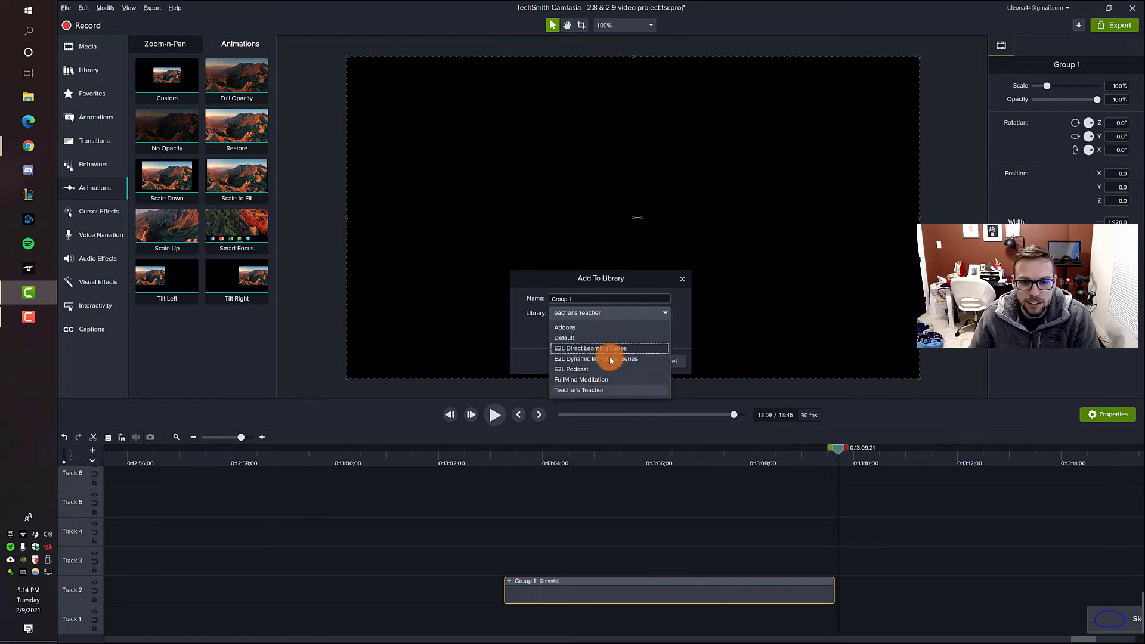
{"action": "left_click", "coordinate": [612, 392]}
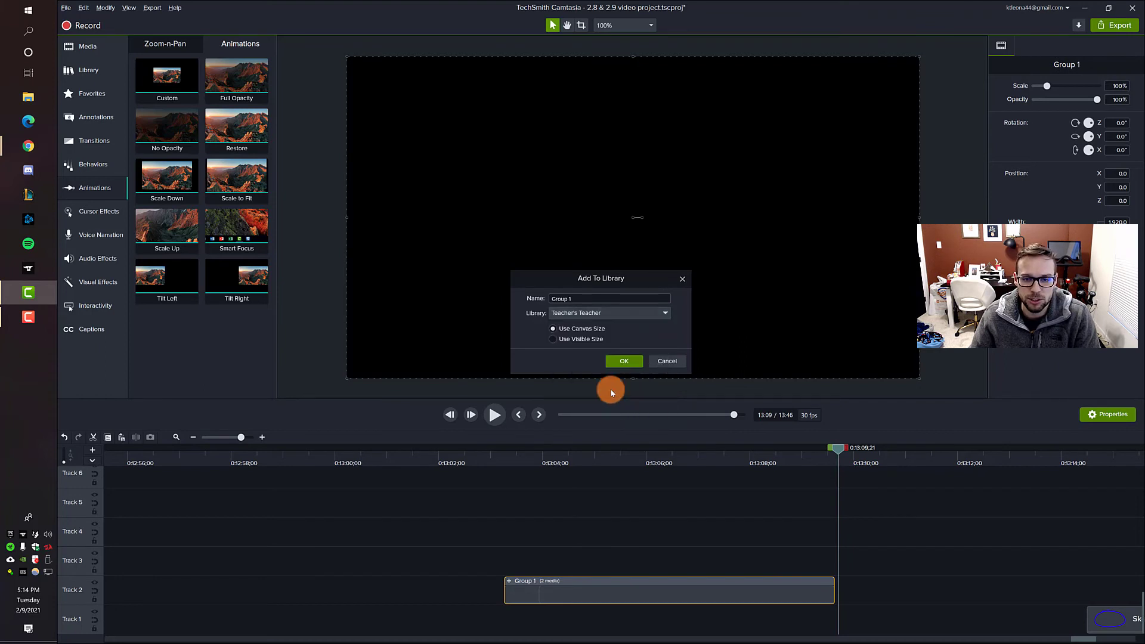
{"action": "triple_click", "coordinate": [570, 298]}
{"action": "type", "text": "New In"}
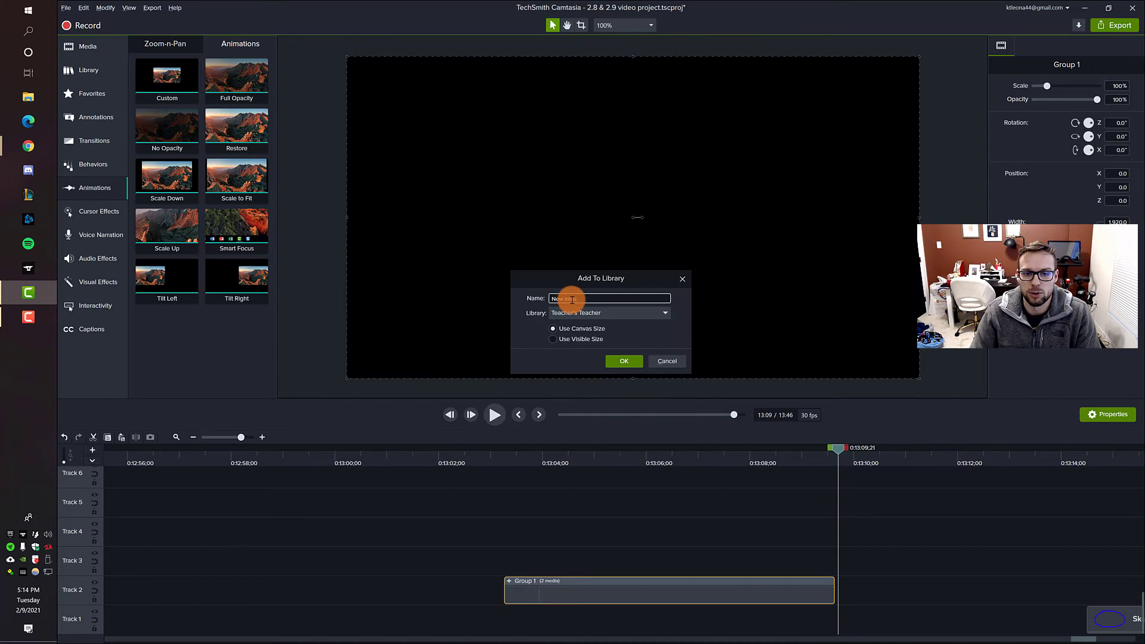
{"action": "type", "text": "tr"}
{"action": "left_click", "coordinate": [621, 361]}
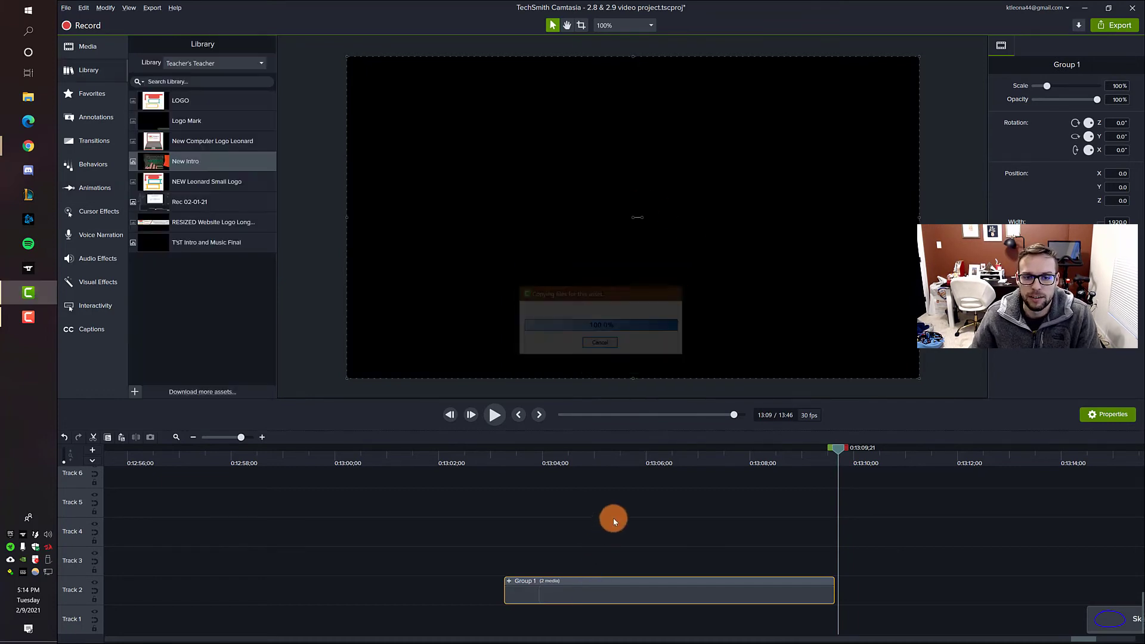
Examine the list of available libraries and the options for managing or creating one, staying on the Teacher's Teacher library.
{"action": "left_click", "coordinate": [94, 98]}
{"action": "left_click", "coordinate": [92, 47]}
{"action": "left_click", "coordinate": [95, 71]}
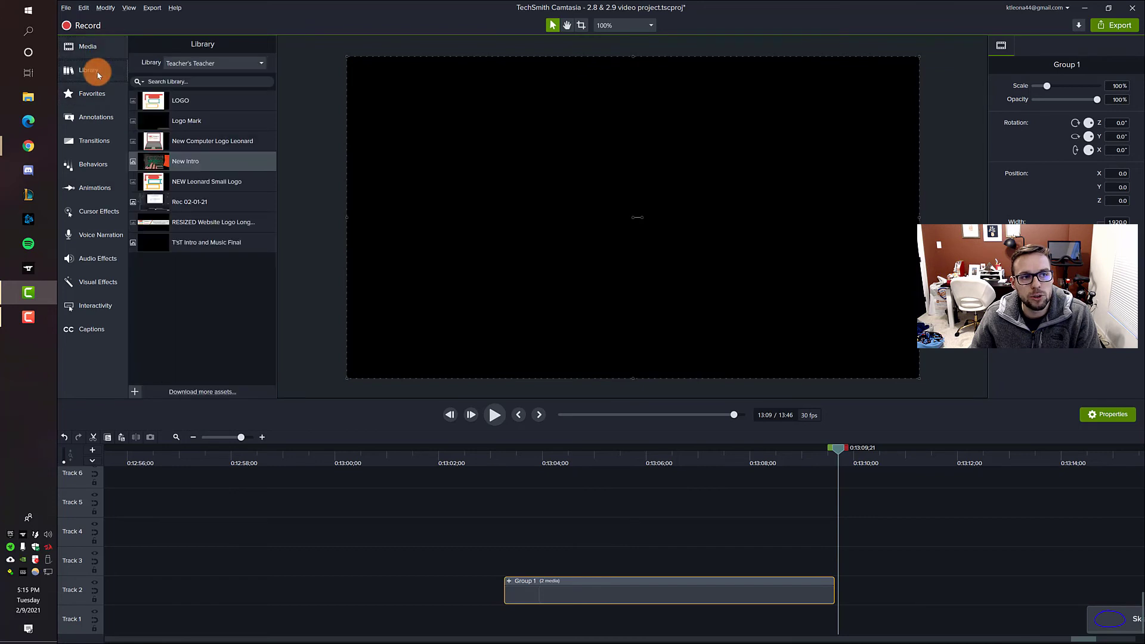
{"action": "left_click", "coordinate": [203, 64]}
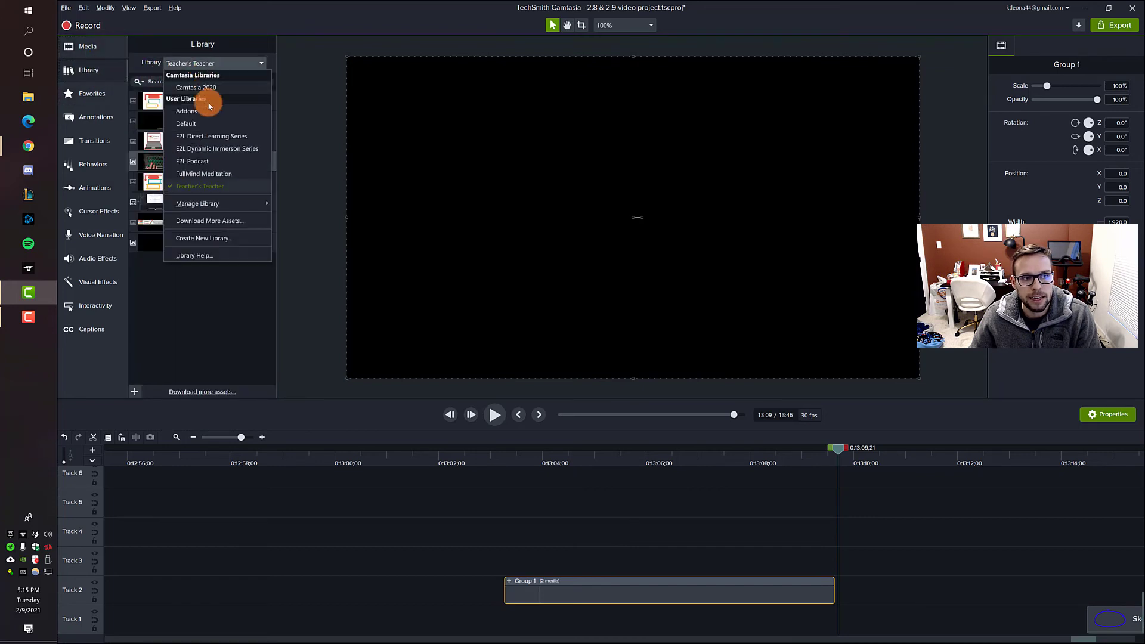
{"action": "mouse_move", "coordinate": [238, 203]}
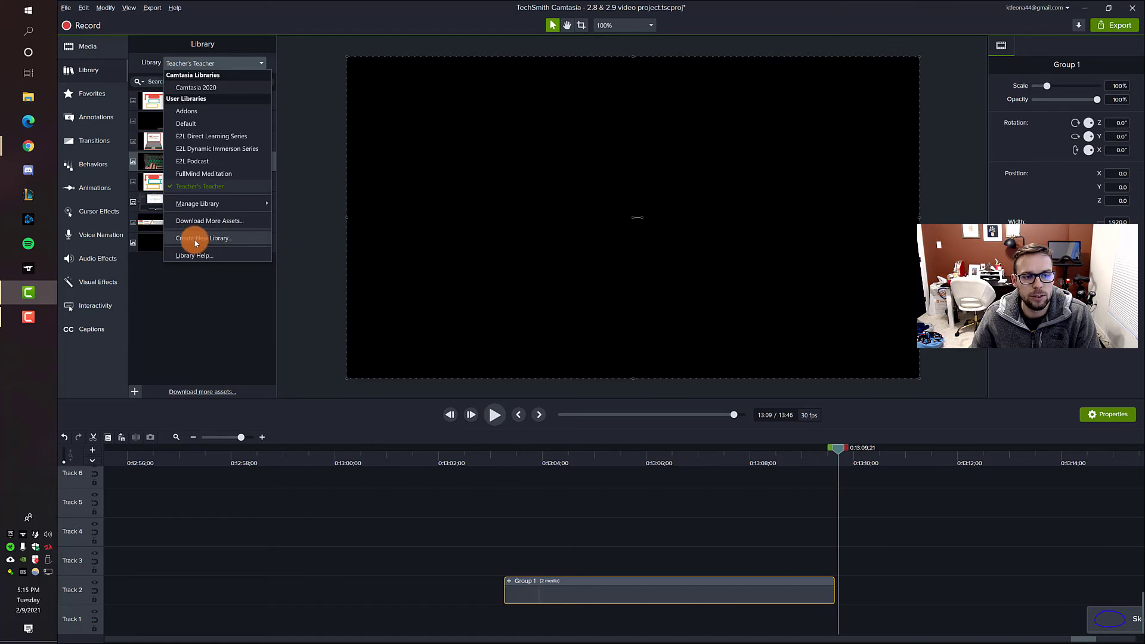
{"action": "left_click", "coordinate": [208, 188]}
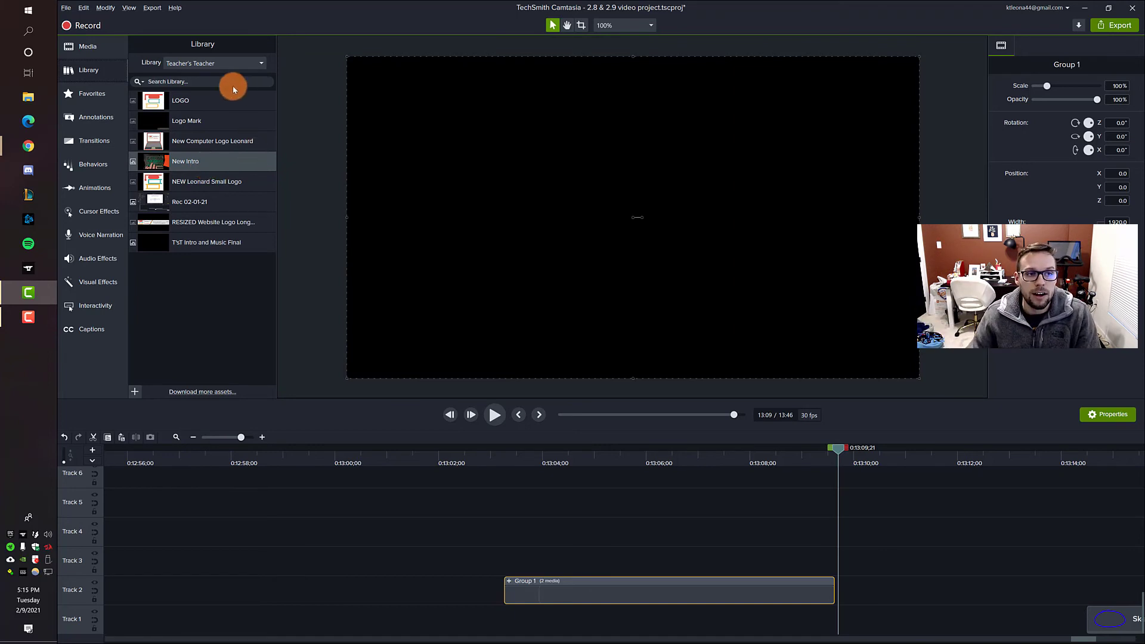
{"action": "left_click", "coordinate": [90, 71]}
{"action": "left_click", "coordinate": [108, 74]}
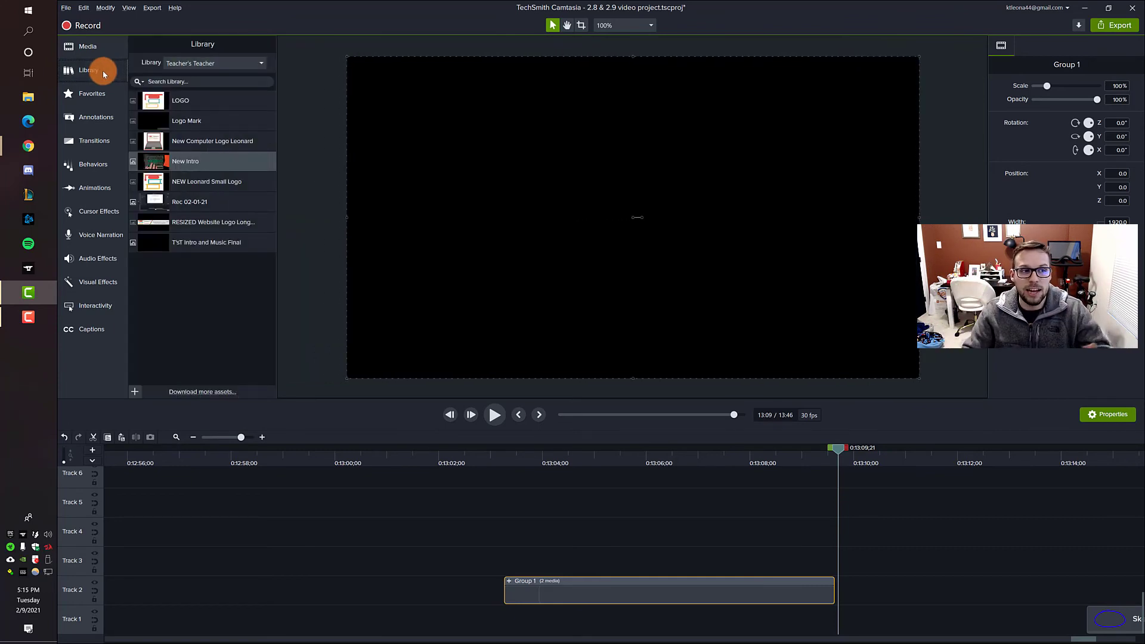
{"action": "left_click", "coordinate": [83, 46]}
{"action": "left_click", "coordinate": [94, 72]}
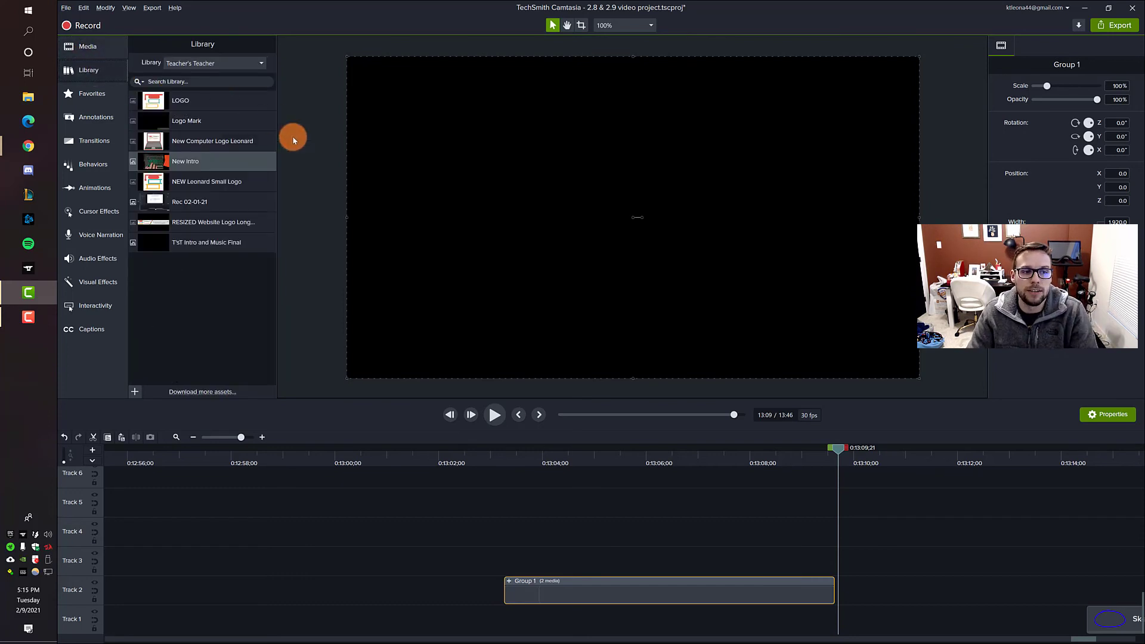
Place the New Intro asset on Track 4, aligned with the original group's start, and delete the original group from Track 2.
{"action": "left_click_drag", "start_coordinate": [192, 161], "coordinate": [499, 532]}
{"action": "left_click", "coordinate": [546, 594]}
{"action": "key", "text": "Delete"}
Play the New Intro clip from its start and scrub through its star animation.
{"action": "left_click", "coordinate": [520, 464]}
{"action": "left_click", "coordinate": [504, 449]}
{"action": "left_click", "coordinate": [494, 414]}
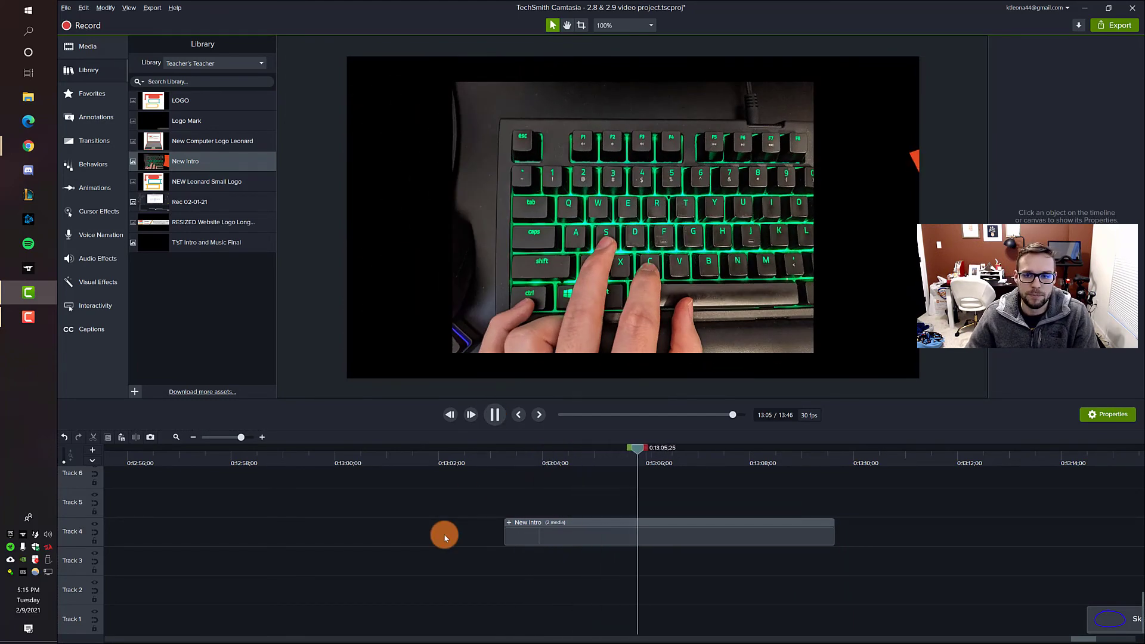
{"action": "left_click", "coordinate": [493, 417]}
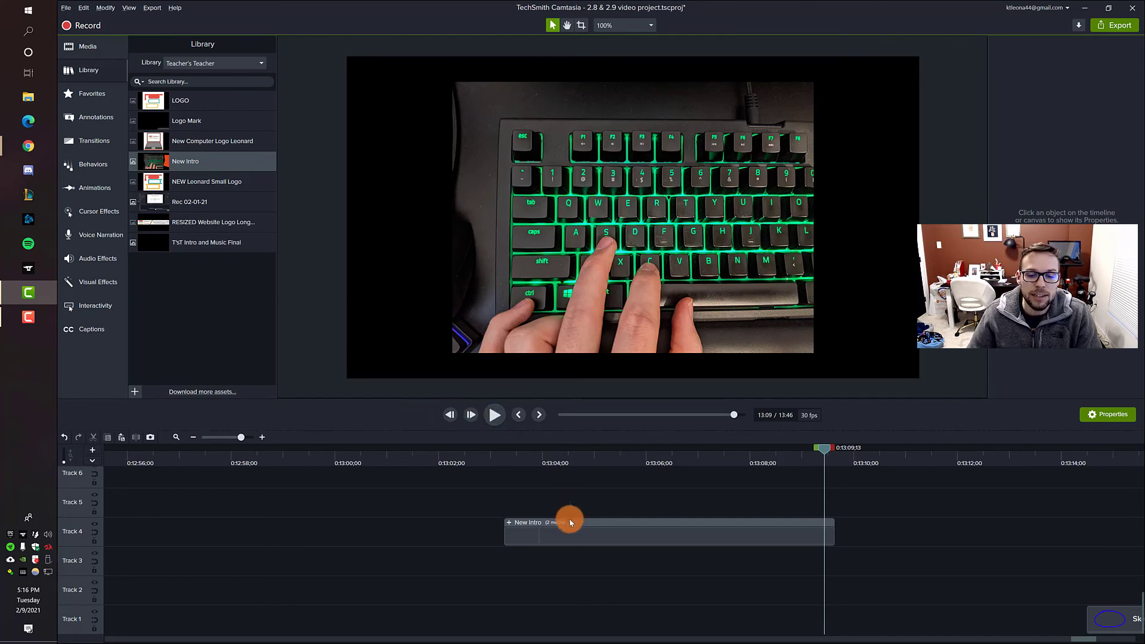
{"action": "left_click", "coordinate": [568, 537]}
{"action": "left_click", "coordinate": [571, 464]}
{"action": "left_click_drag", "start_coordinate": [571, 464], "coordinate": [746, 434]}
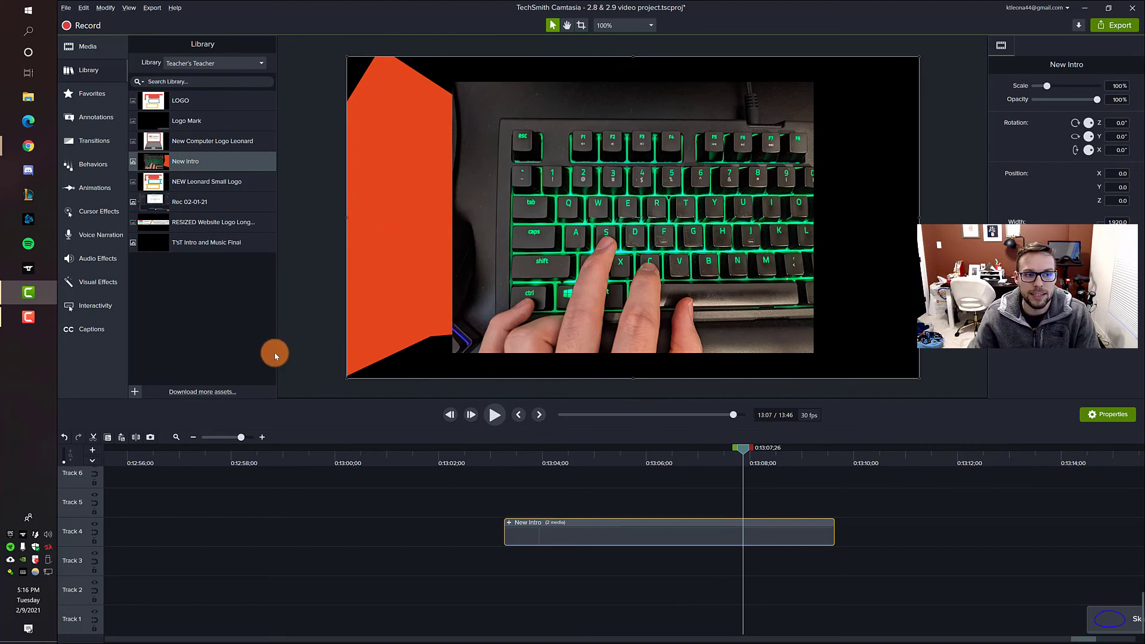
{"action": "right_click", "coordinate": [217, 165]}
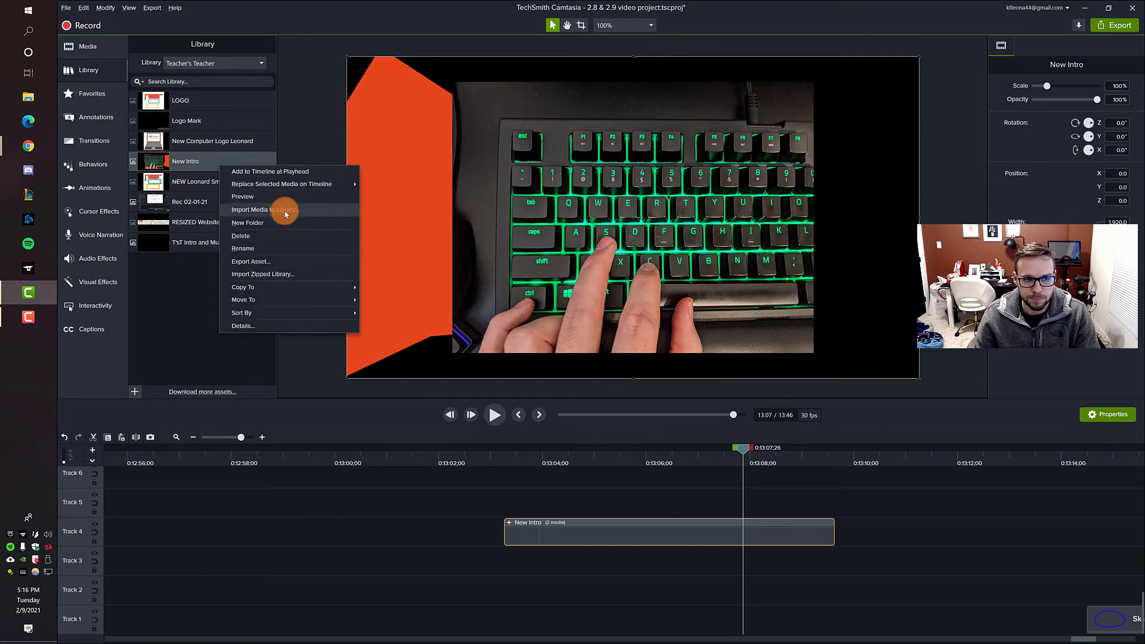
{"action": "left_click", "coordinate": [289, 262]}
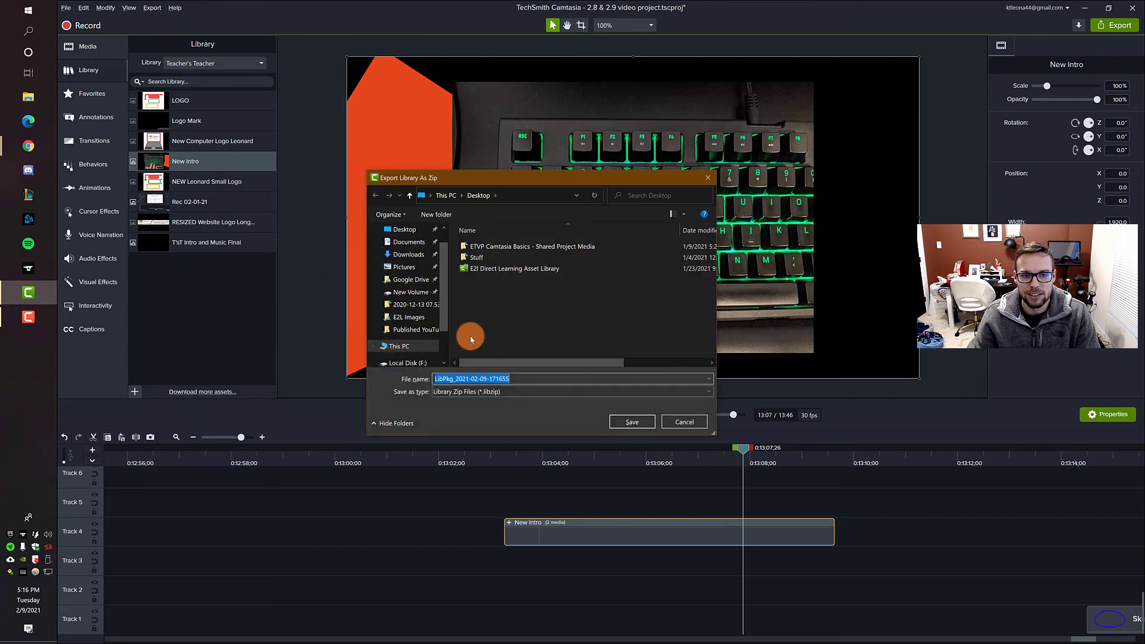
{"action": "left_click", "coordinate": [521, 380]}
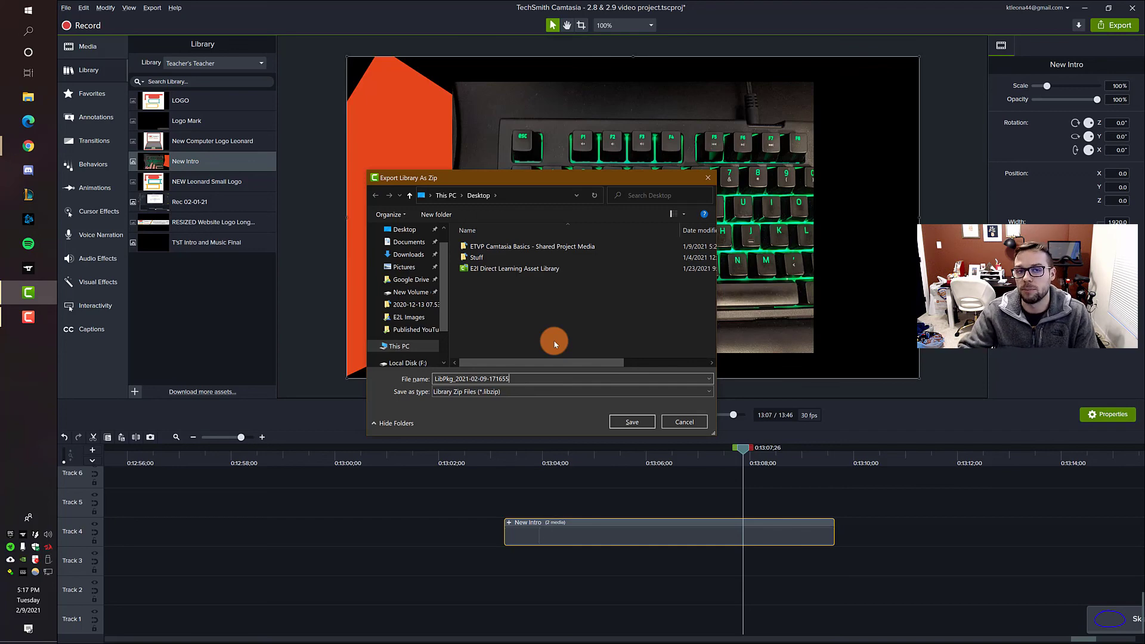
{"action": "key", "text": "Return"}
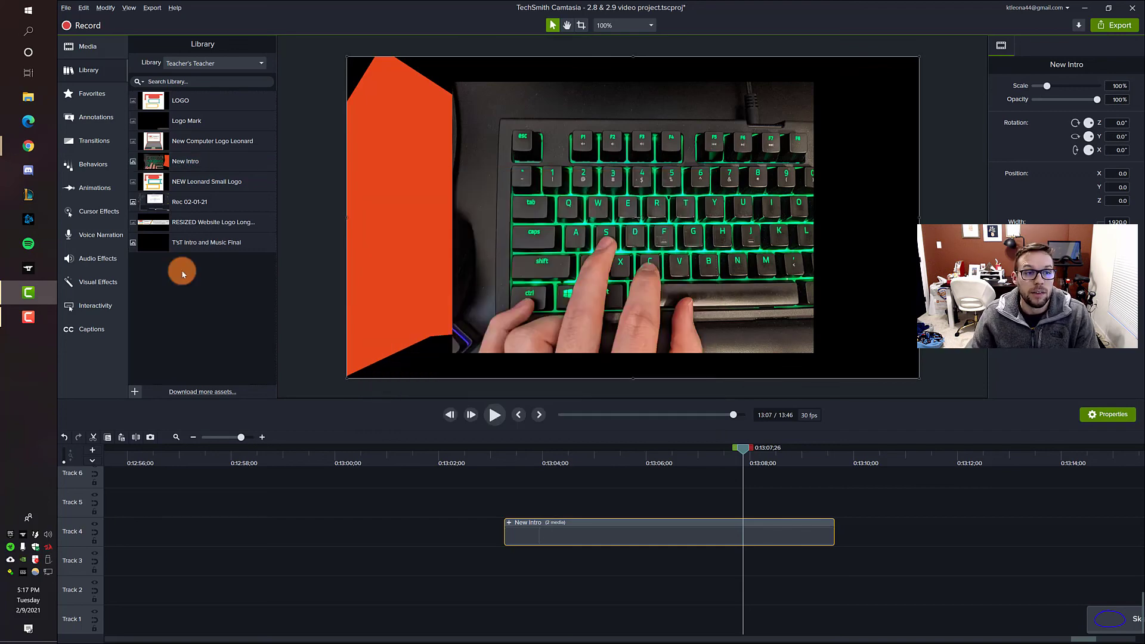
Examine the options for exporting the whole library and importing a zipped one, and scrub the New Intro clip back to about 0:13:07.
{"action": "right_click", "coordinate": [187, 274]}
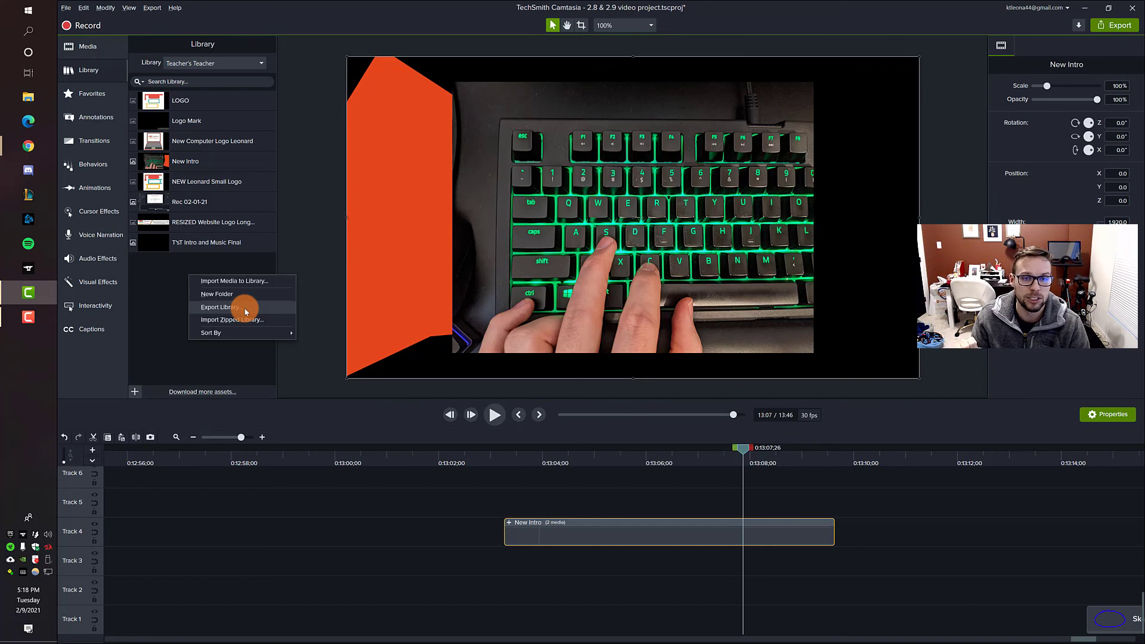
{"action": "right_click", "coordinate": [168, 281]}
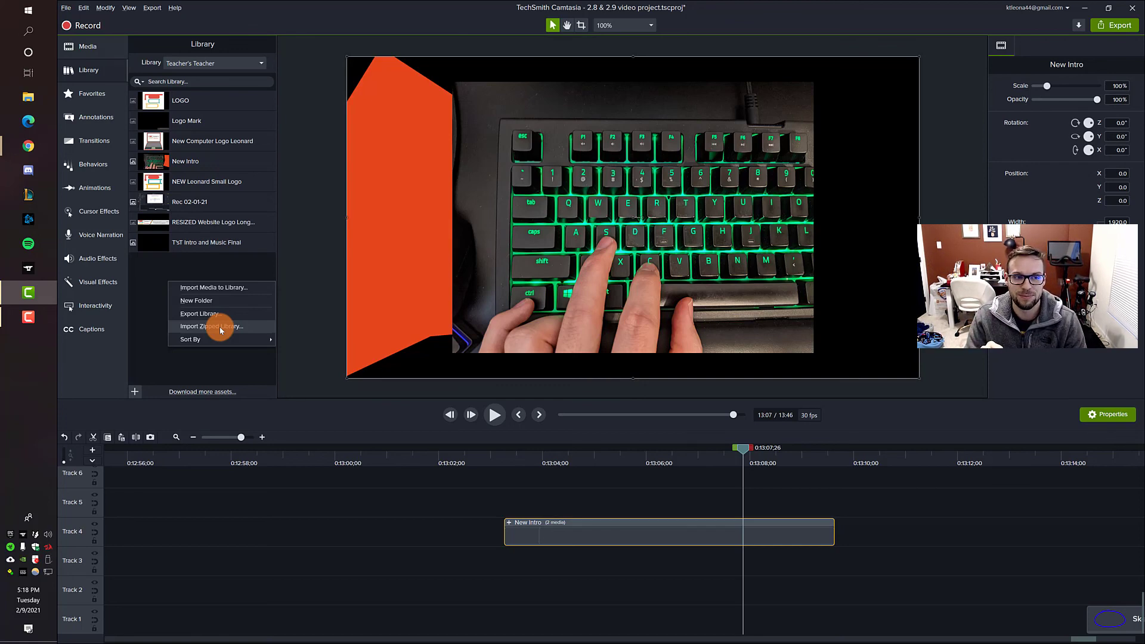
{"action": "left_click", "coordinate": [216, 360]}
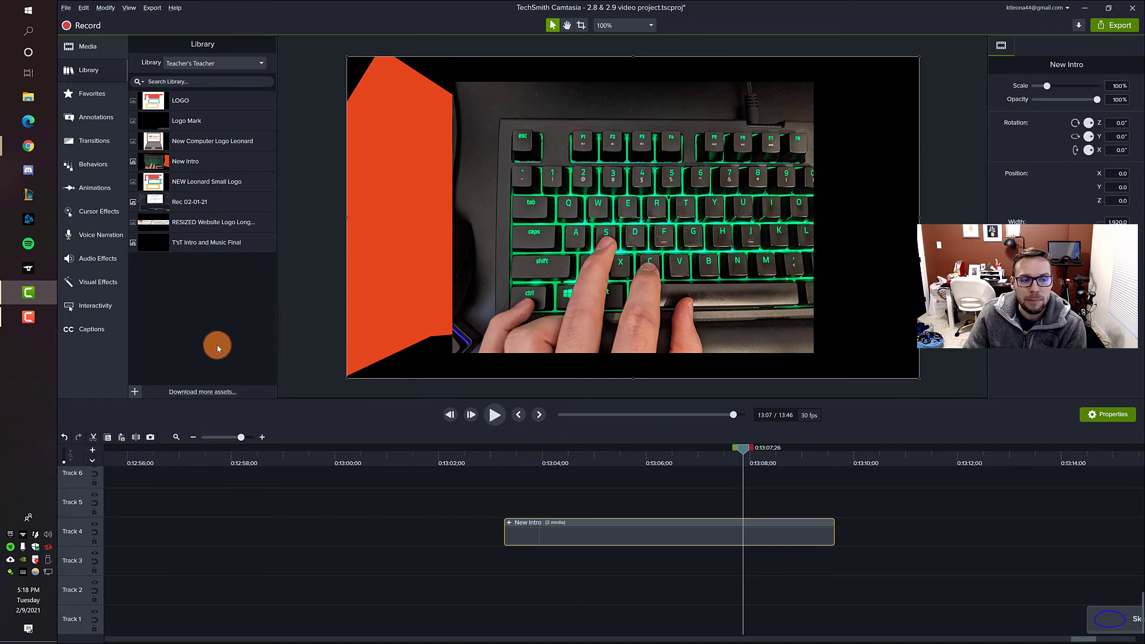
{"action": "left_click", "coordinate": [534, 504]}
{"action": "left_click_drag", "start_coordinate": [742, 449], "coordinate": [699, 446]}
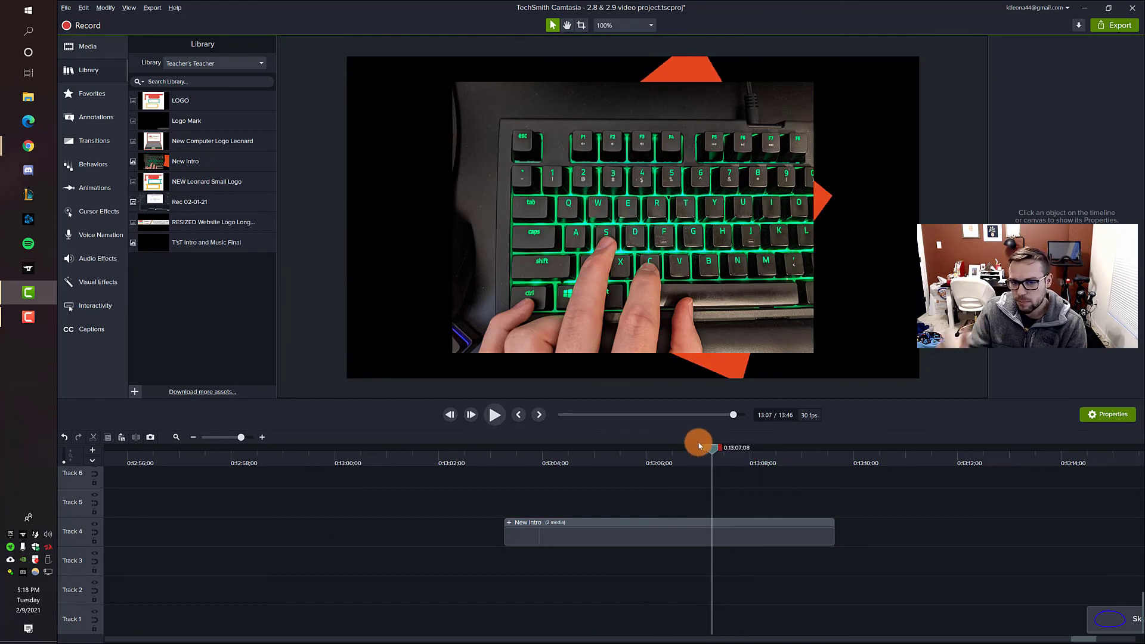